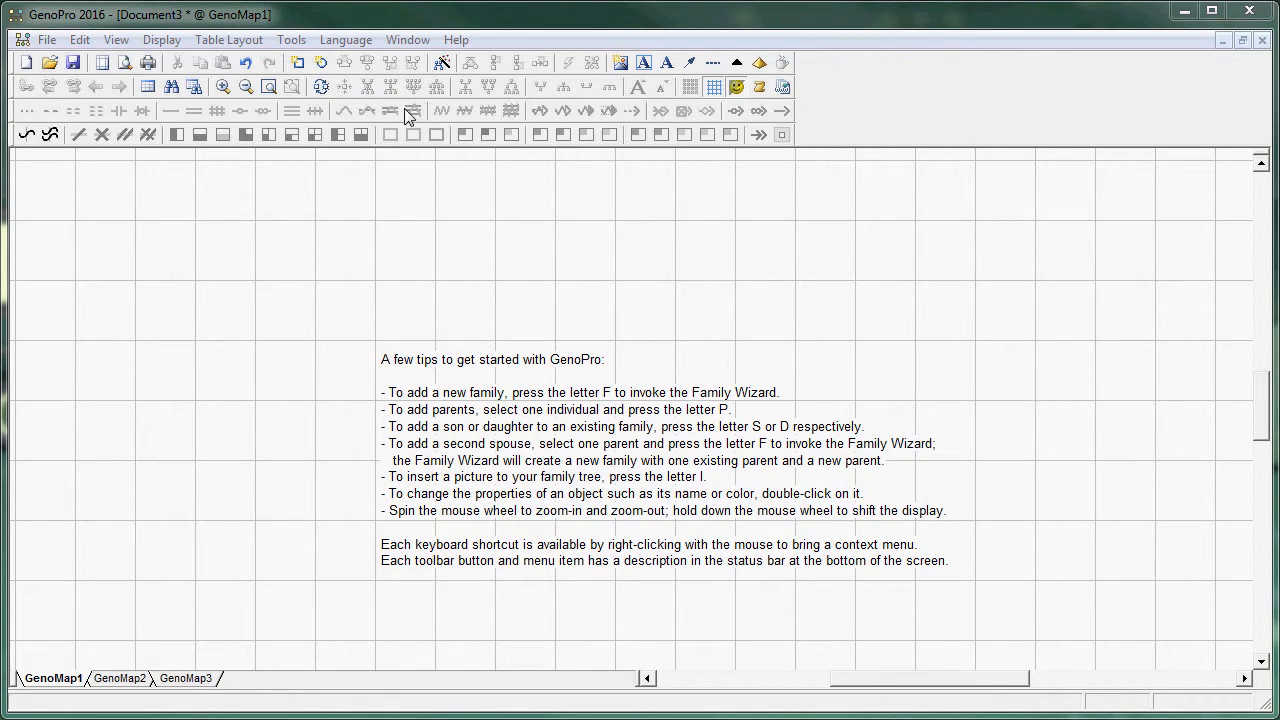
# Step: Start a new family in the Family Wizard with parents named Father and Mother, and add a male child named Son
pyautogui.click(442, 64)
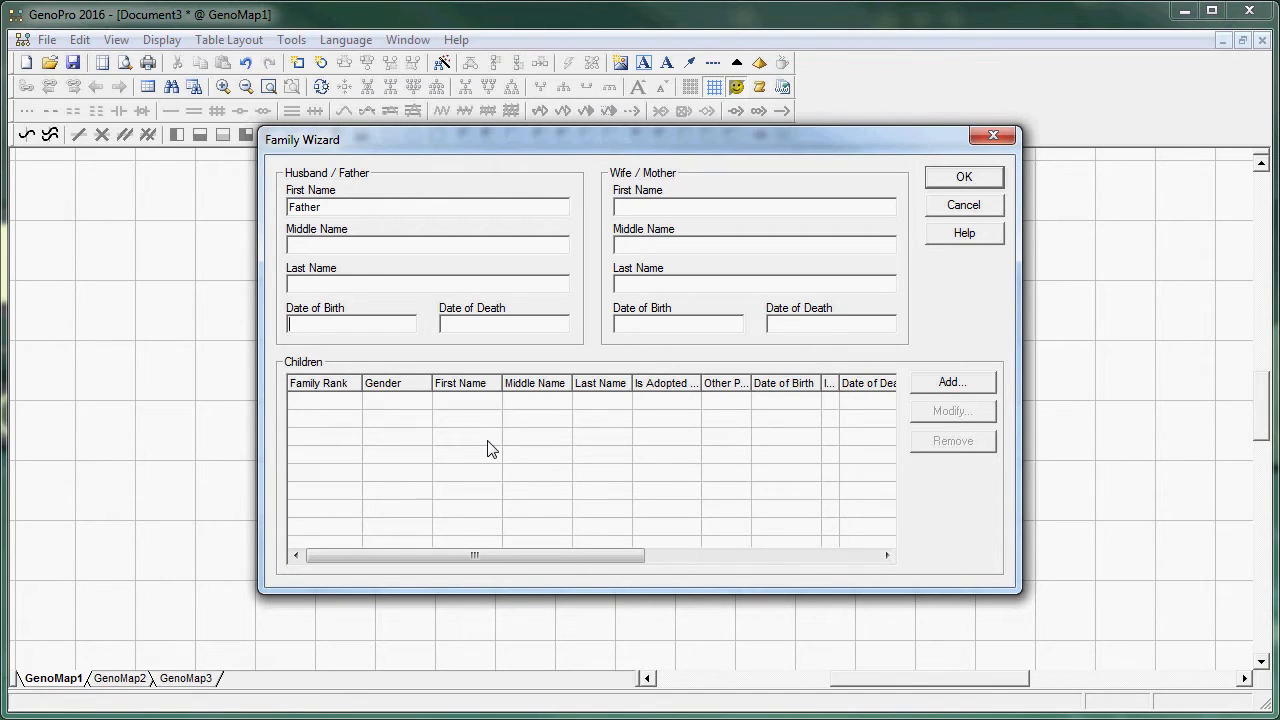
pyautogui.write('Mother')
pyautogui.click(963, 384)
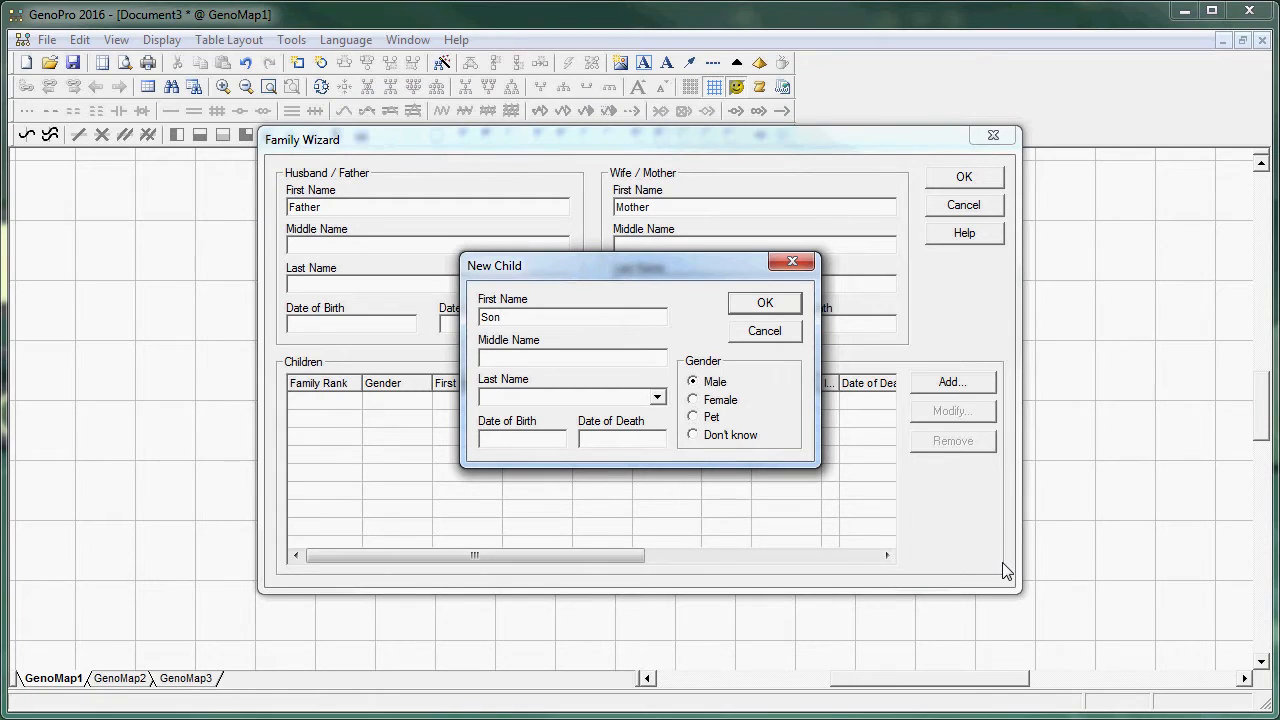
pyautogui.click(764, 304)
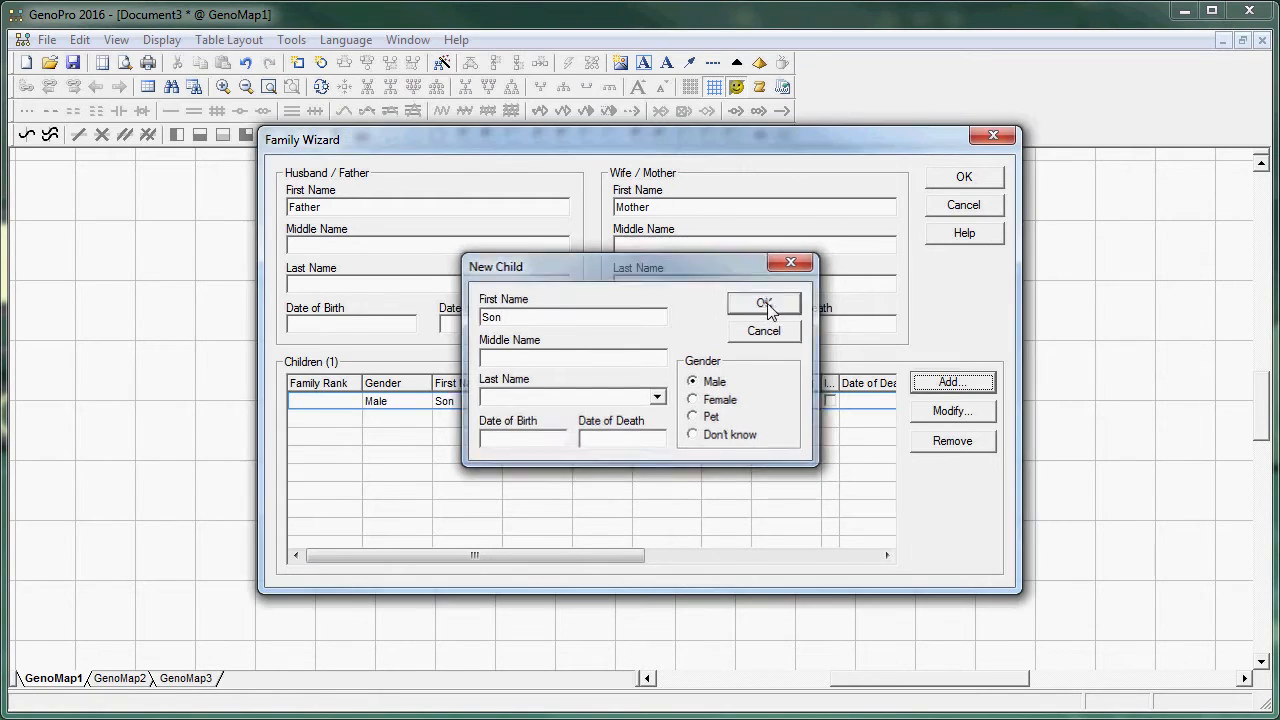
# Step: Add a female child named Daughter to the family and place the finished family on GenoMap1
pyautogui.click(962, 380)
pyautogui.write('Daughter')
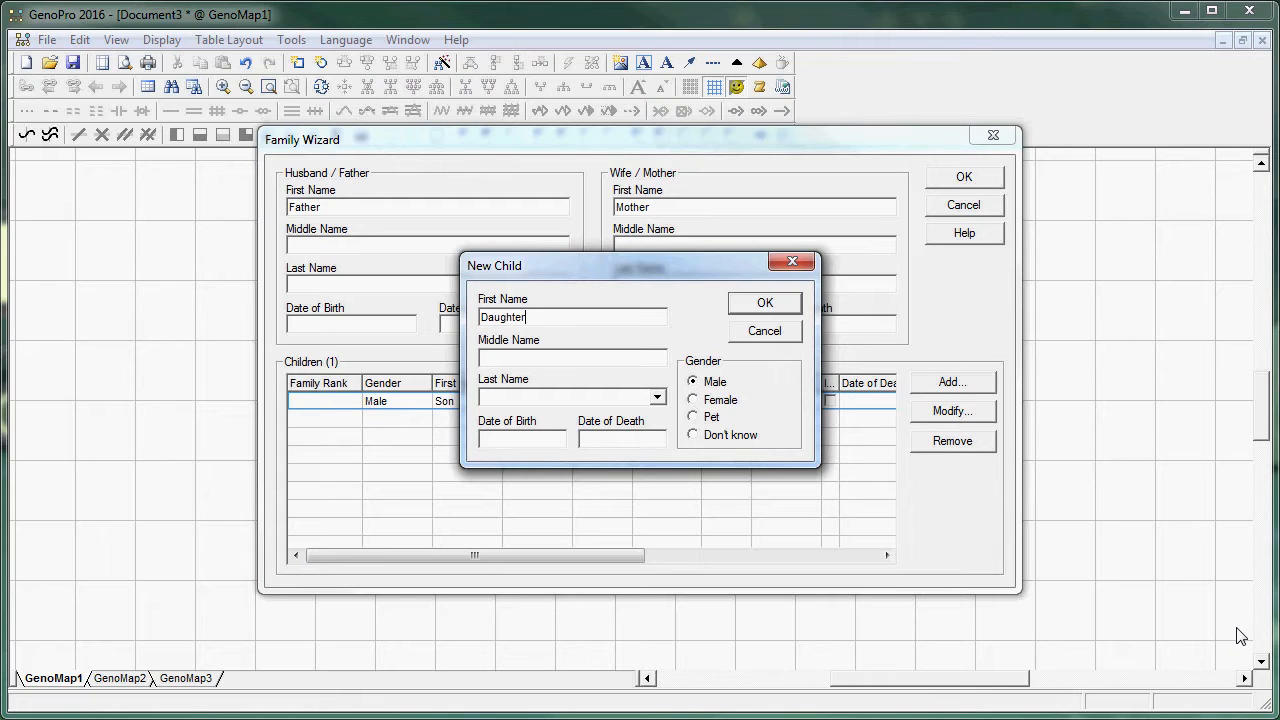
pyautogui.click(718, 399)
pyautogui.click(768, 302)
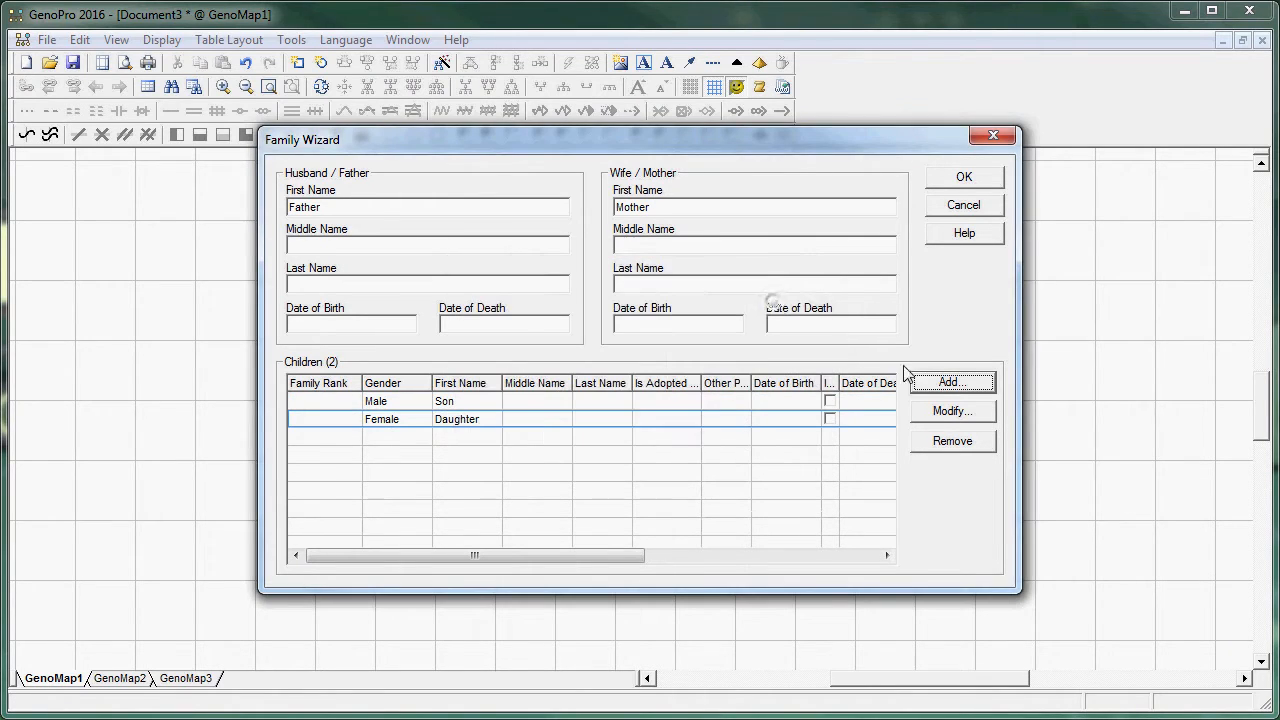
pyautogui.click(975, 182)
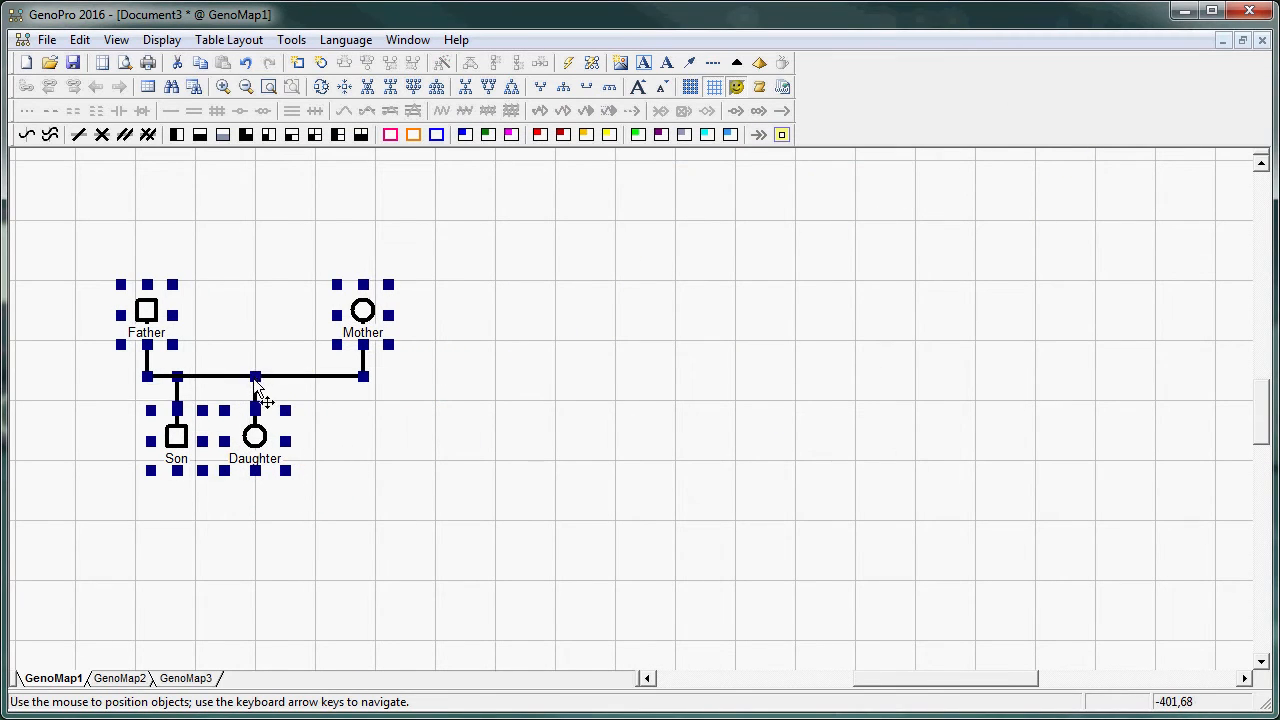
pyautogui.click(226, 400)
pyautogui.click(218, 529)
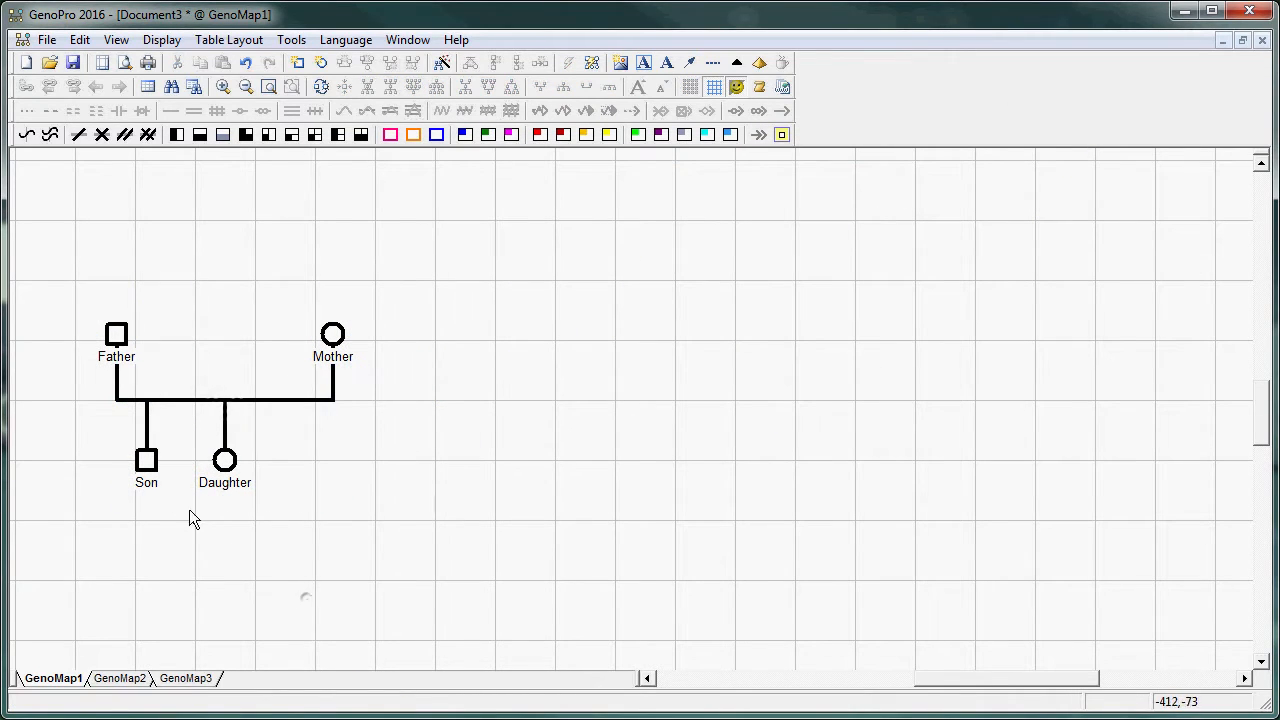
# Step: Spread the family vertically by moving Son and Daughter further down and Father and Mother further up
pyautogui.moveTo(109, 443); pyautogui.dragTo(260, 530)
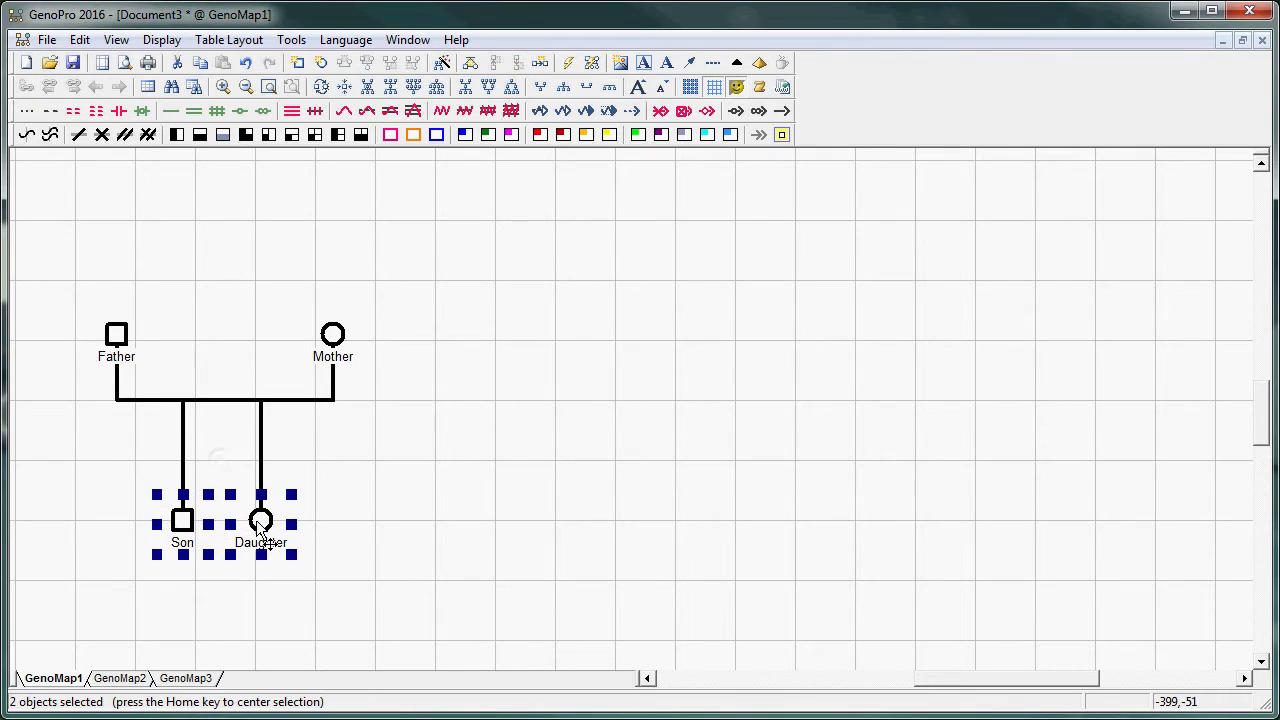
pyautogui.moveTo(61, 278); pyautogui.dragTo(362, 392)
pyautogui.moveTo(333, 335); pyautogui.dragTo(339, 297)
pyautogui.click(420, 337)
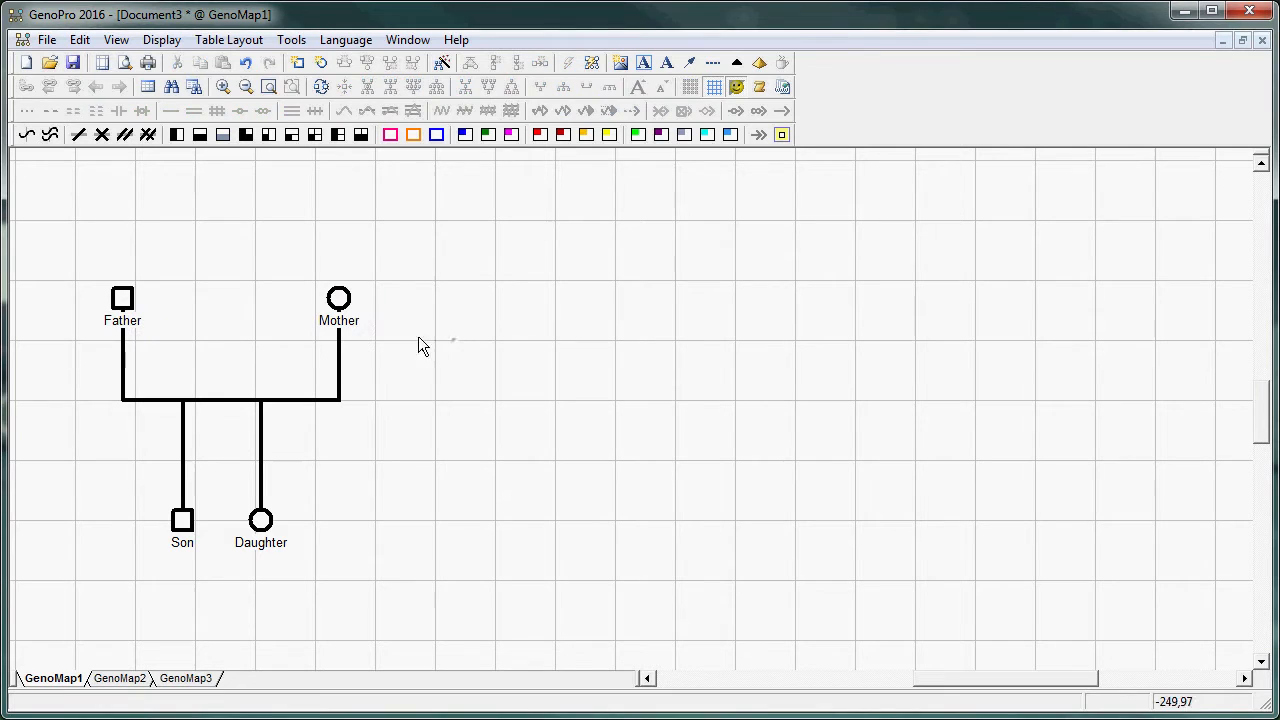
# Step: Mark Mother as deceased in her properties
pyautogui.doubleClick(339, 299)
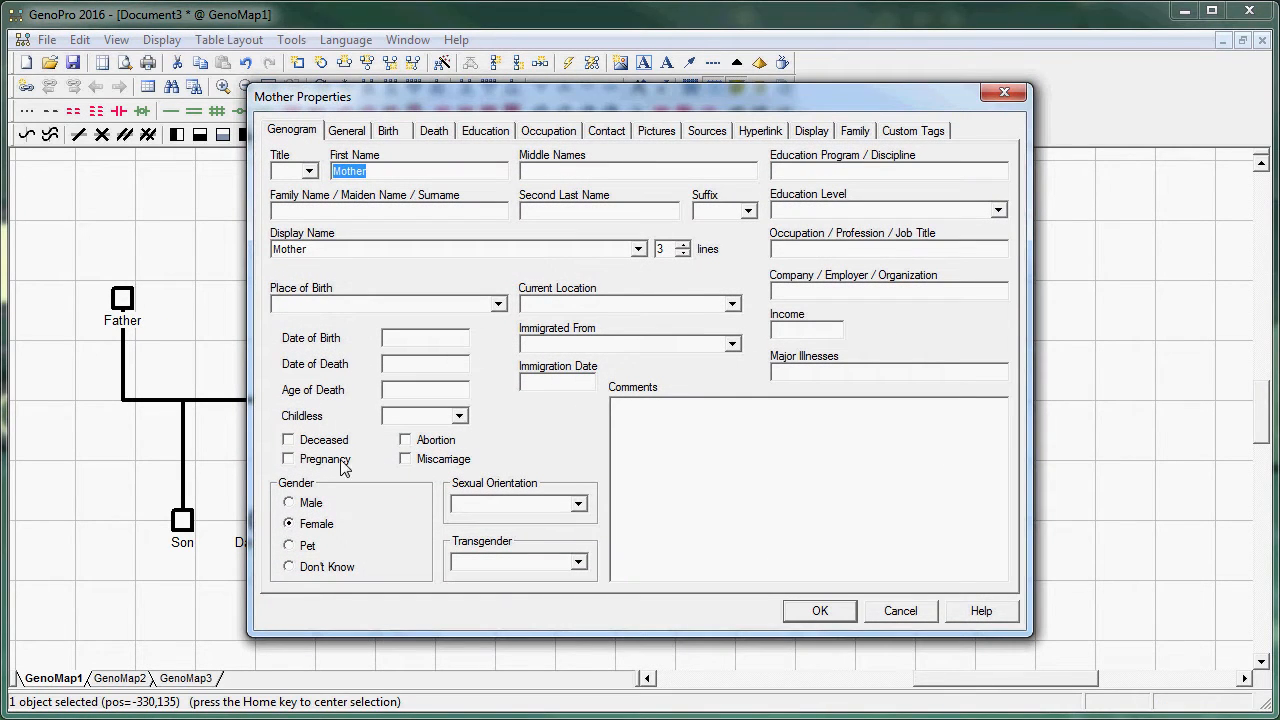
pyautogui.click(318, 440)
pyautogui.click(820, 611)
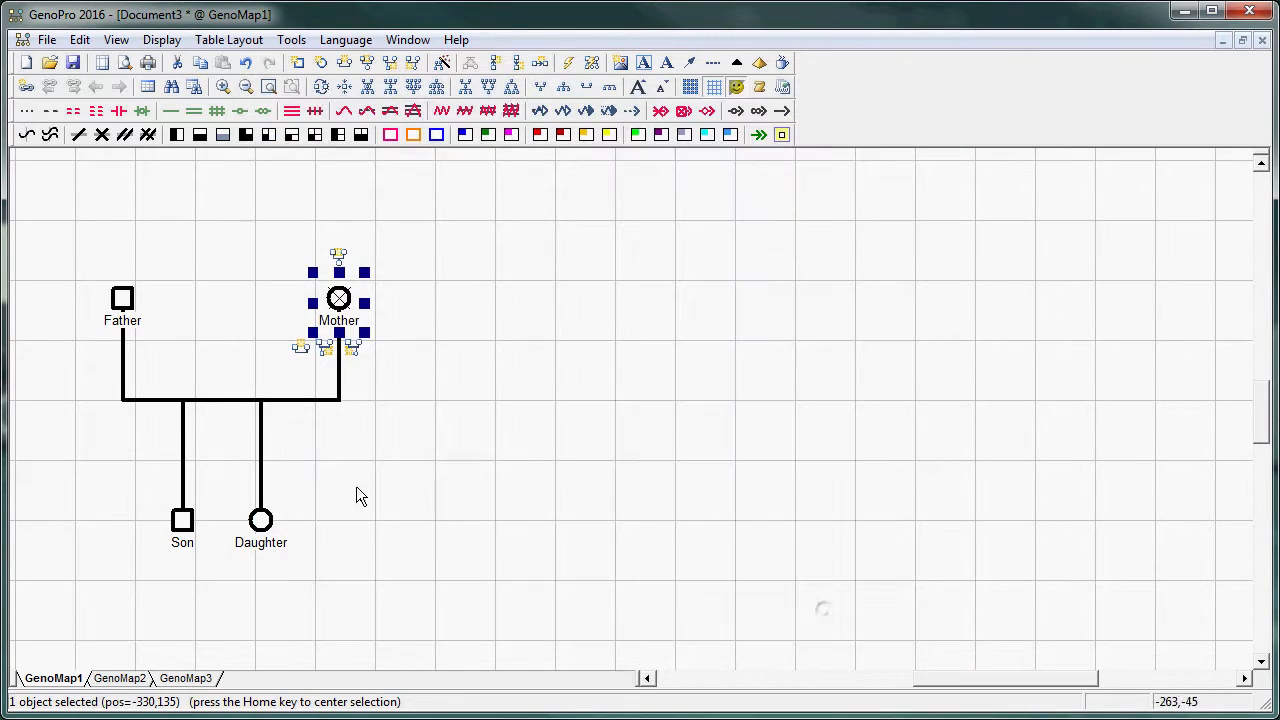
# Step: Set the relation between Father and Mother to Widowed in the family properties
pyautogui.doubleClick(219, 400)
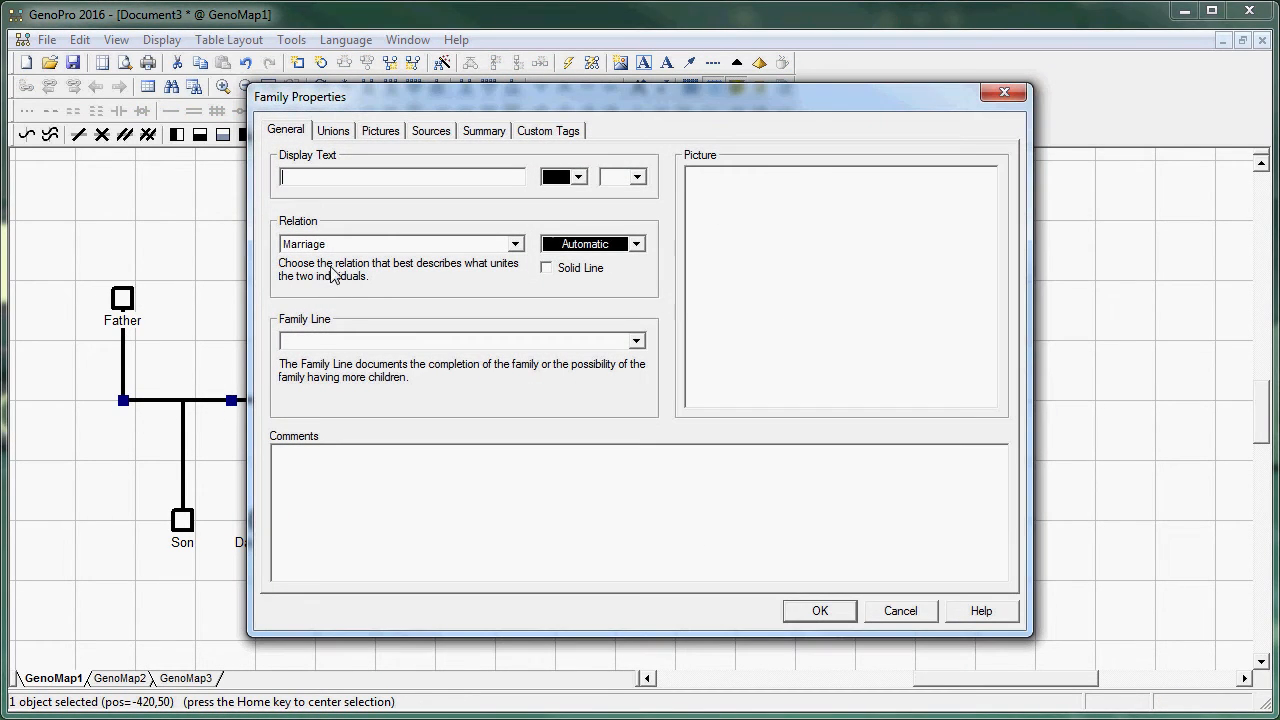
pyautogui.click(483, 246)
pyautogui.click(400, 374)
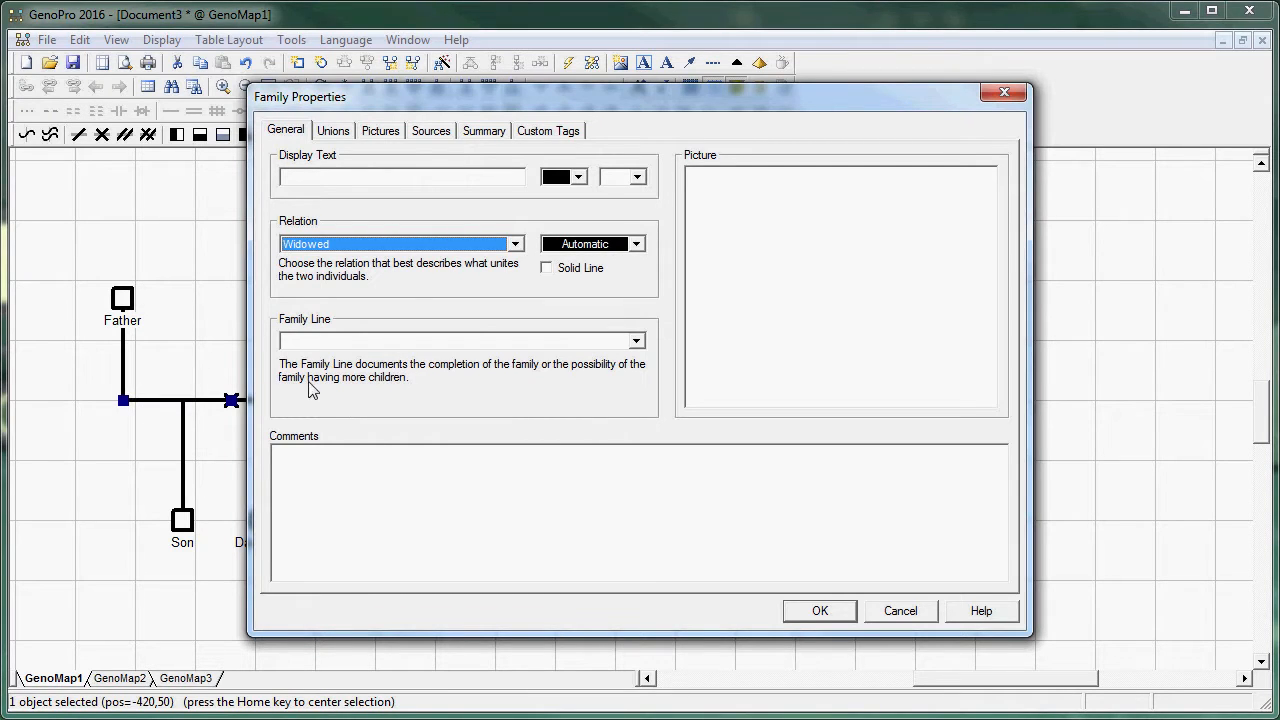
pyautogui.click(819, 610)
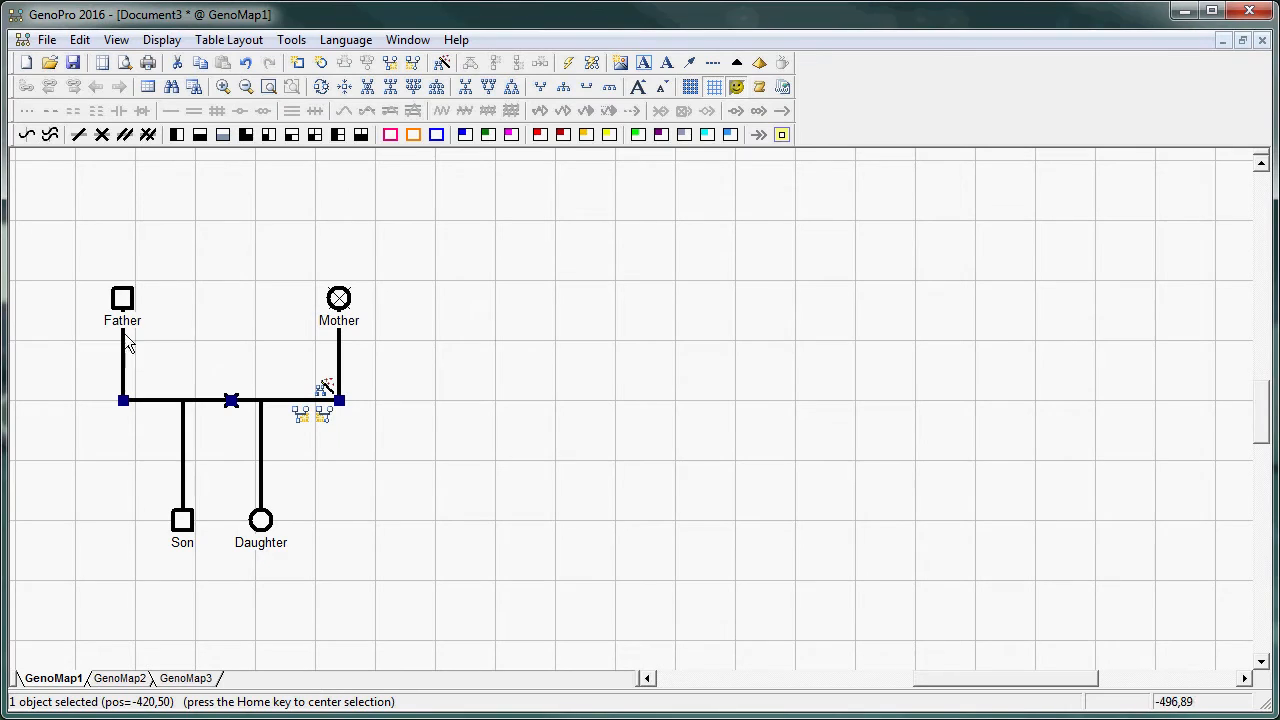
pyautogui.click(365, 482)
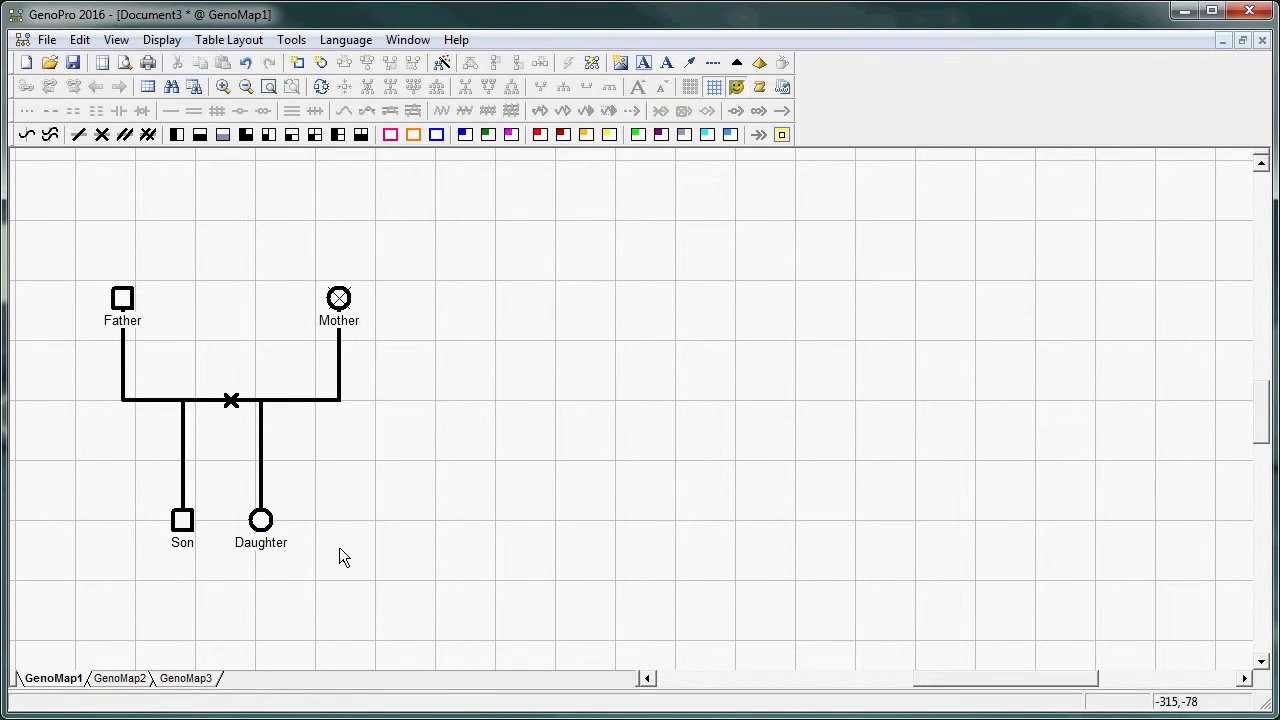
# Step: Create a new household around Daughter, Son and Father, leaving out the deceased Mother
pyautogui.click(261, 522)
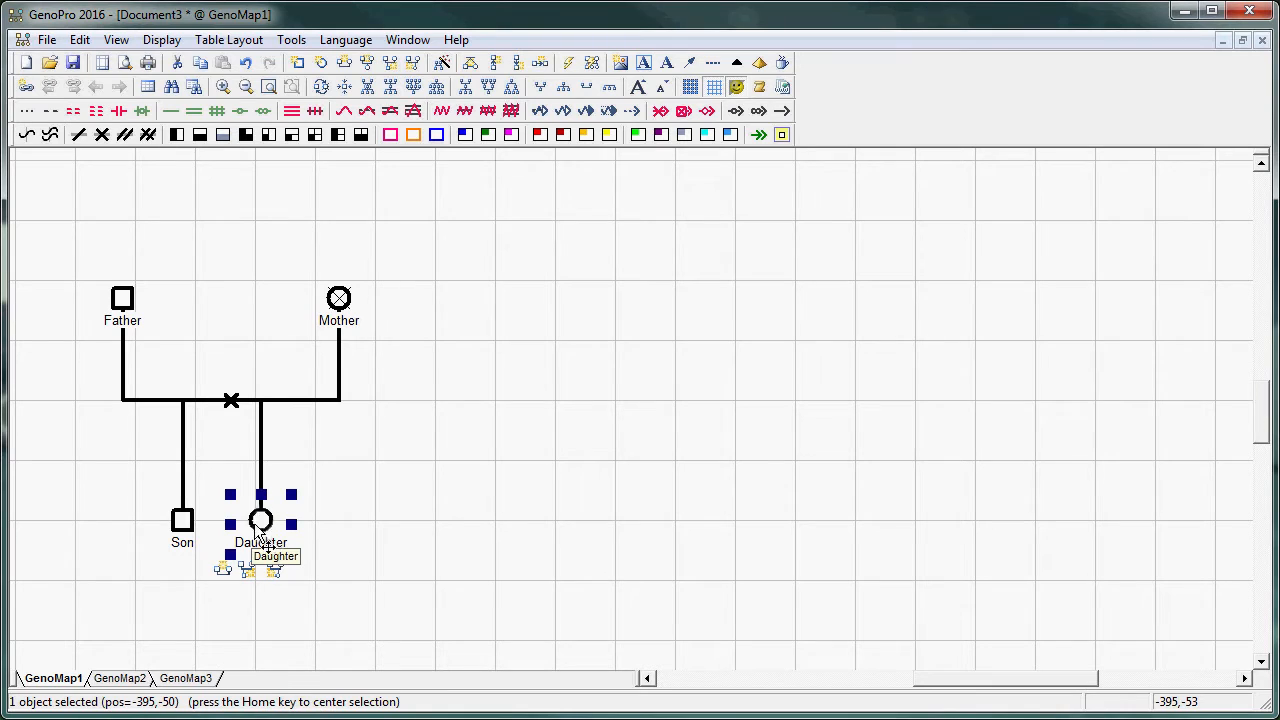
pyautogui.keyDown('ctrl'); pyautogui.click(190, 524); pyautogui.keyUp('ctrl')
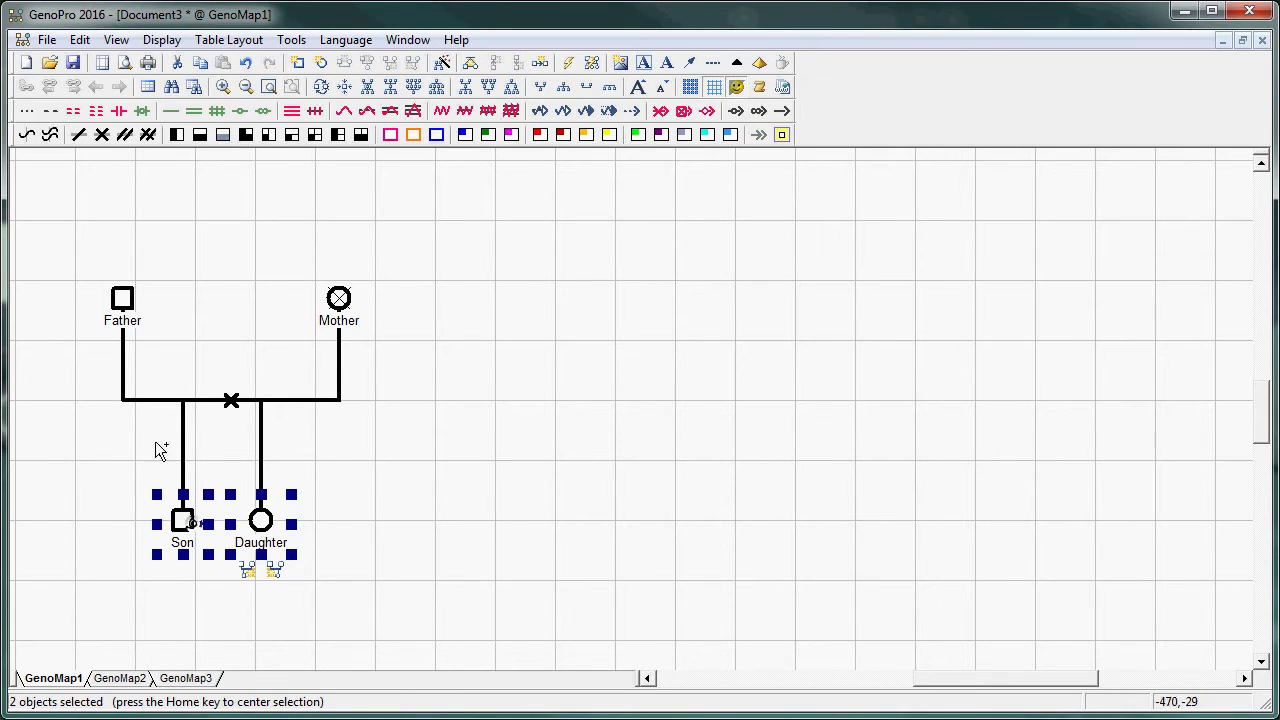
pyautogui.keyDown('ctrl'); pyautogui.click(122, 299); pyautogui.keyUp('ctrl')
pyautogui.rightClick(266, 515)
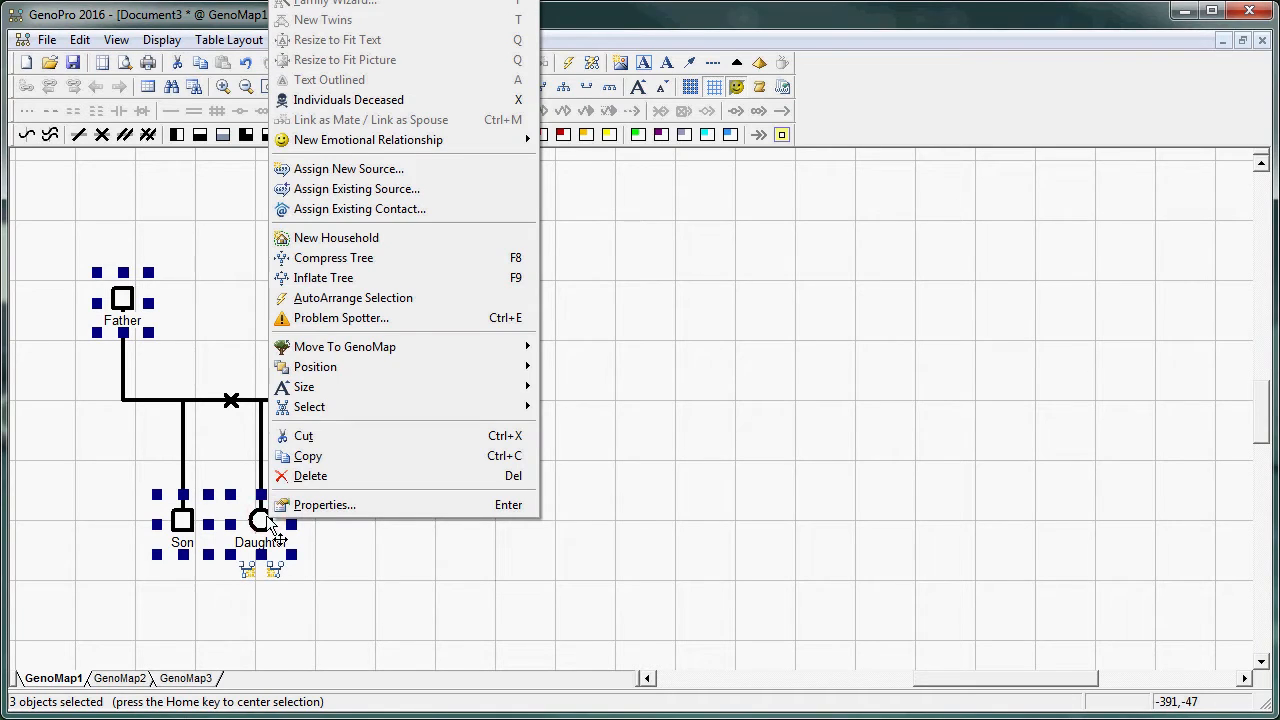
pyautogui.click(413, 240)
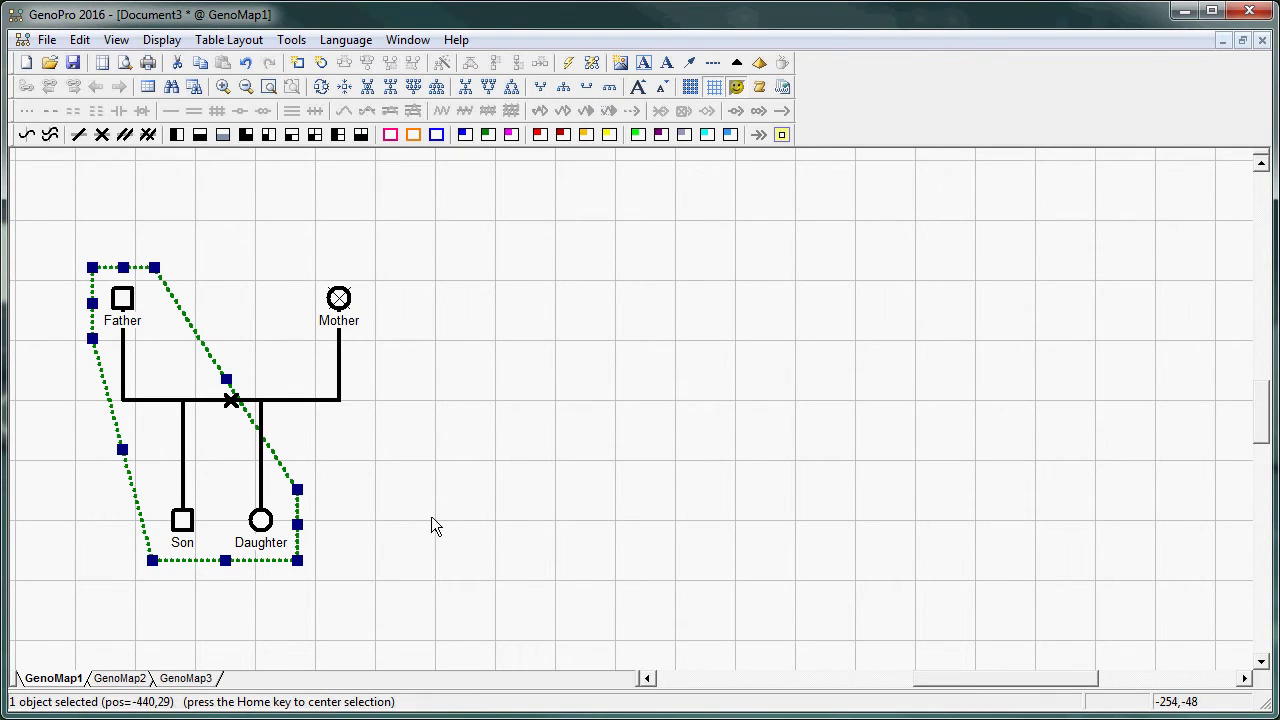
pyautogui.click(500, 640)
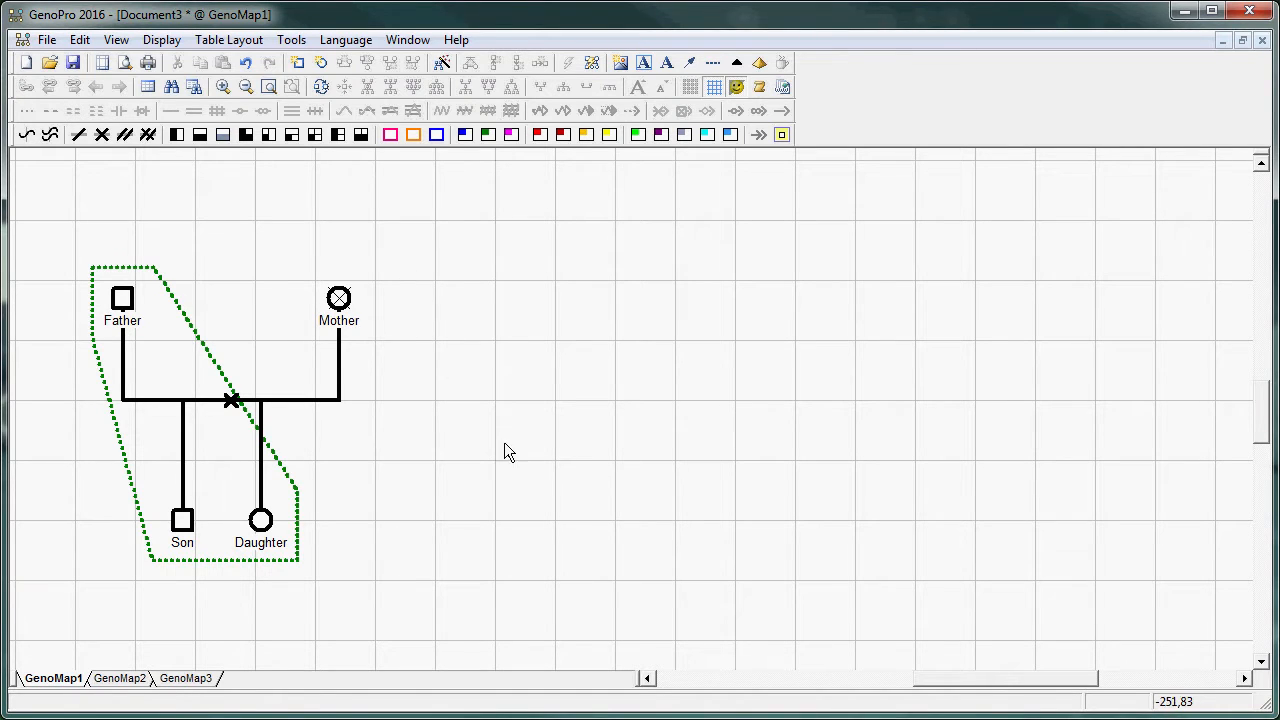
# Step: Start a second family in the Family Wizard with parents named Father and Mother
pyautogui.click(442, 63)
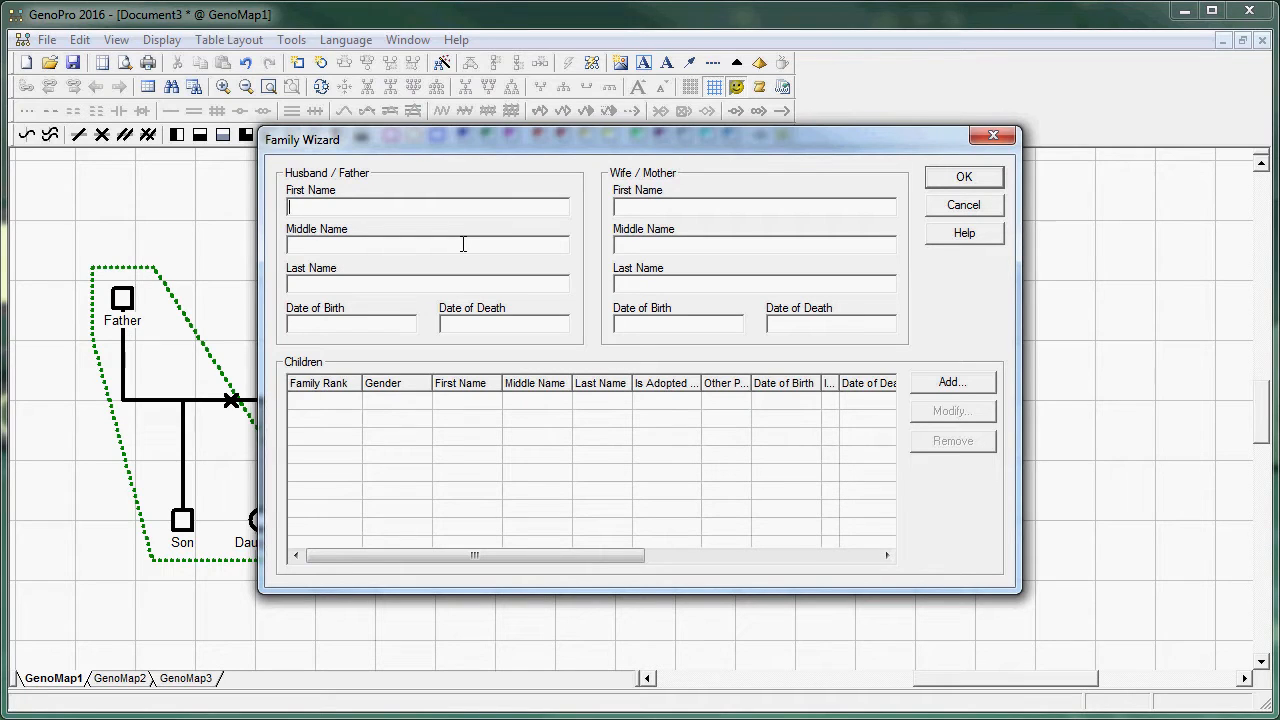
pyautogui.write('Fa')
pyautogui.press('Down')
pyautogui.press('Return')
pyautogui.write('Mo')
pyautogui.press('Down')
pyautogui.press('Return')
# Step: Add a male child named Son to the second family
pyautogui.click(948, 382)
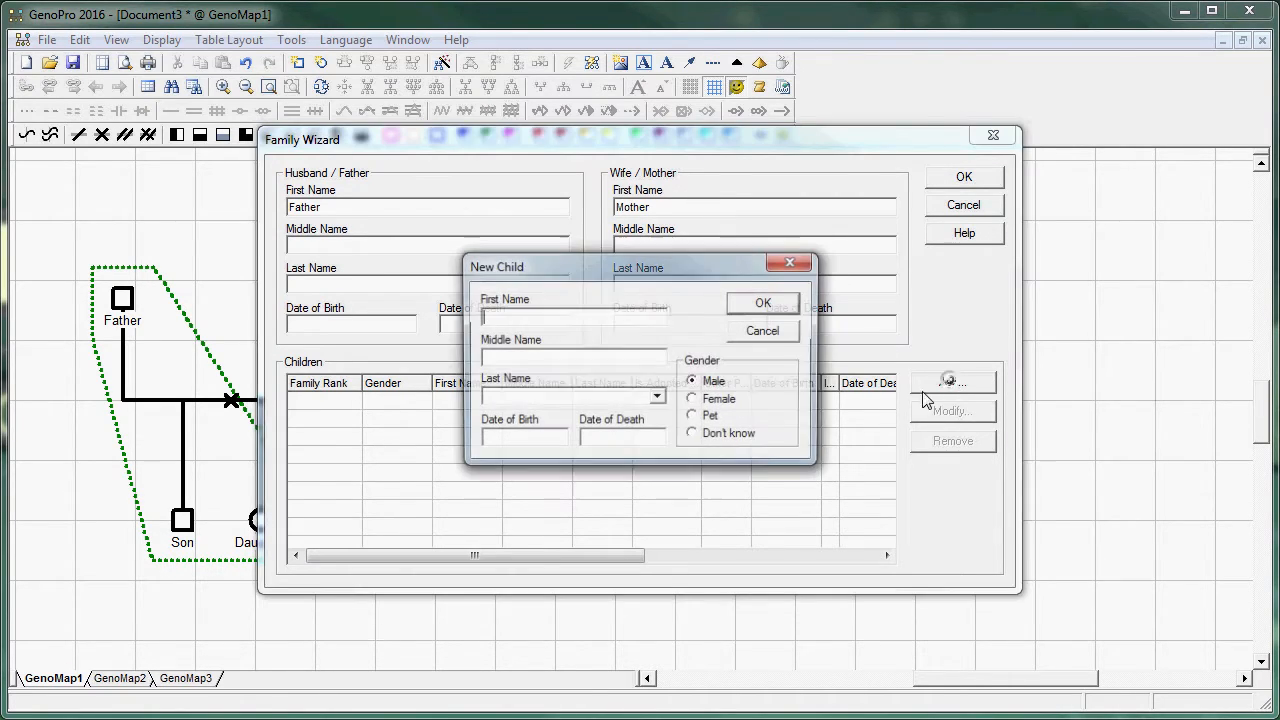
pyautogui.click(547, 314)
pyautogui.write('S')
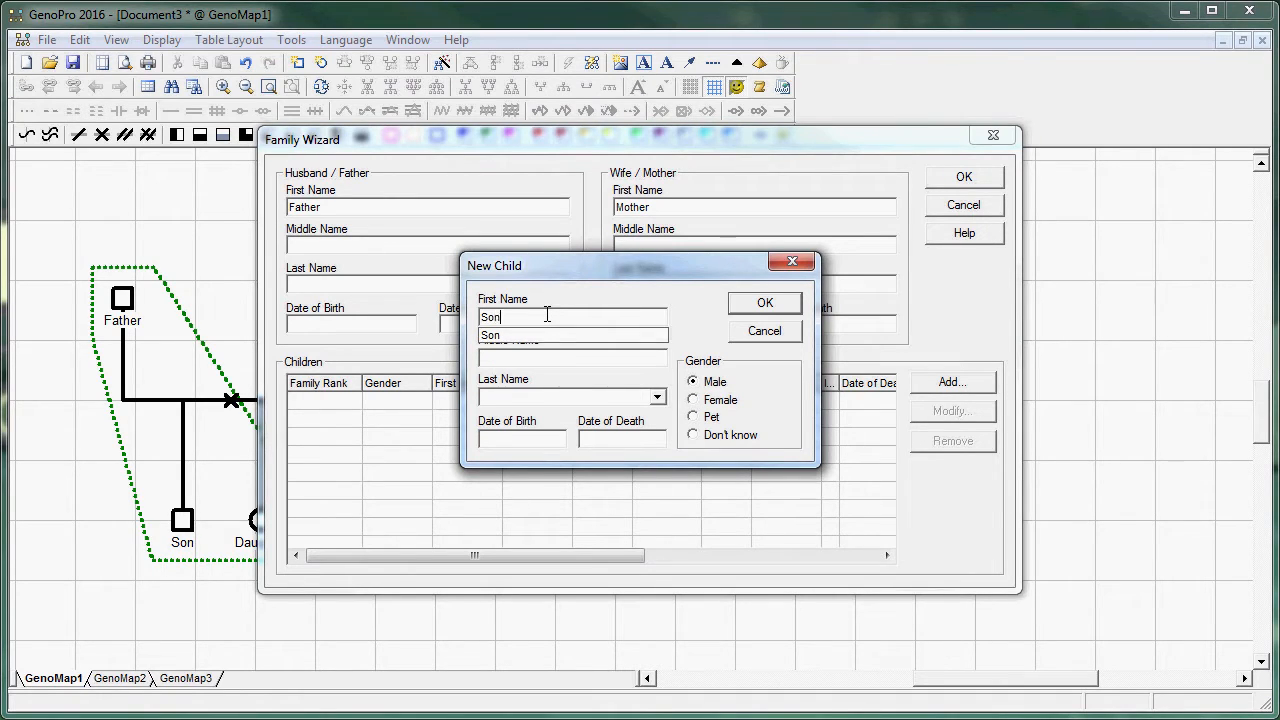
pyautogui.write('on')
pyautogui.press('Escape')
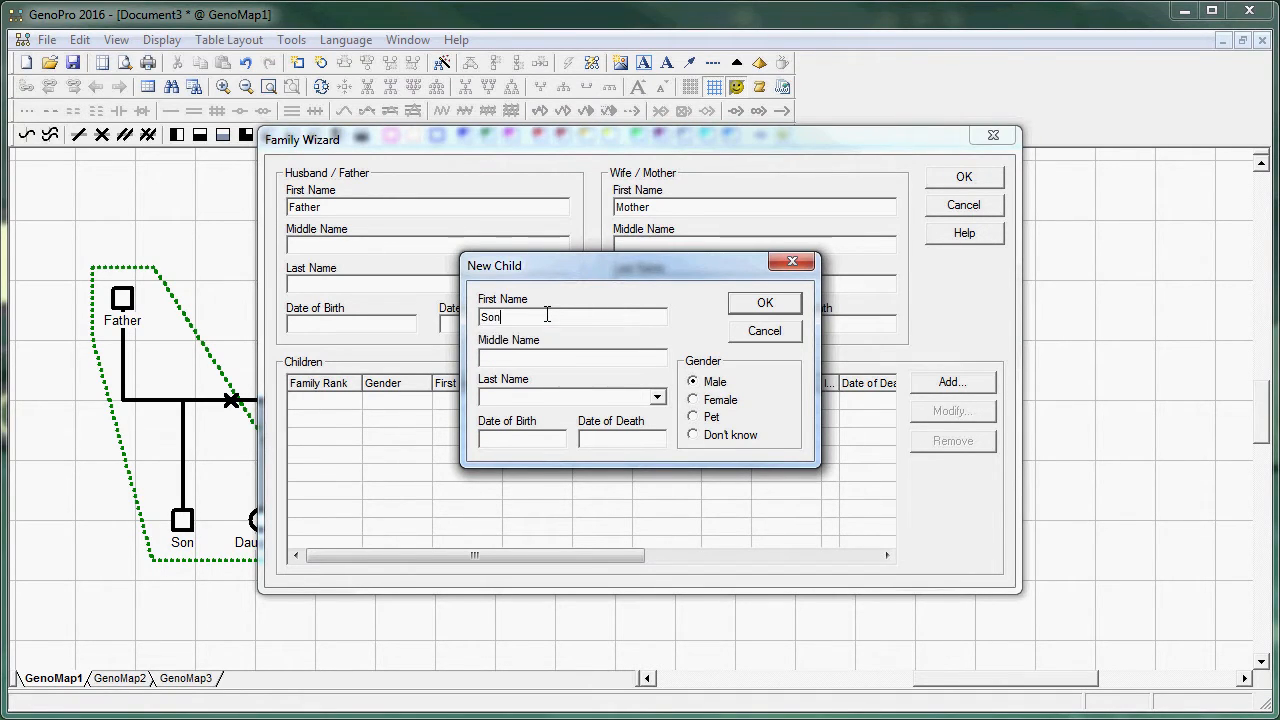
pyautogui.click(796, 309)
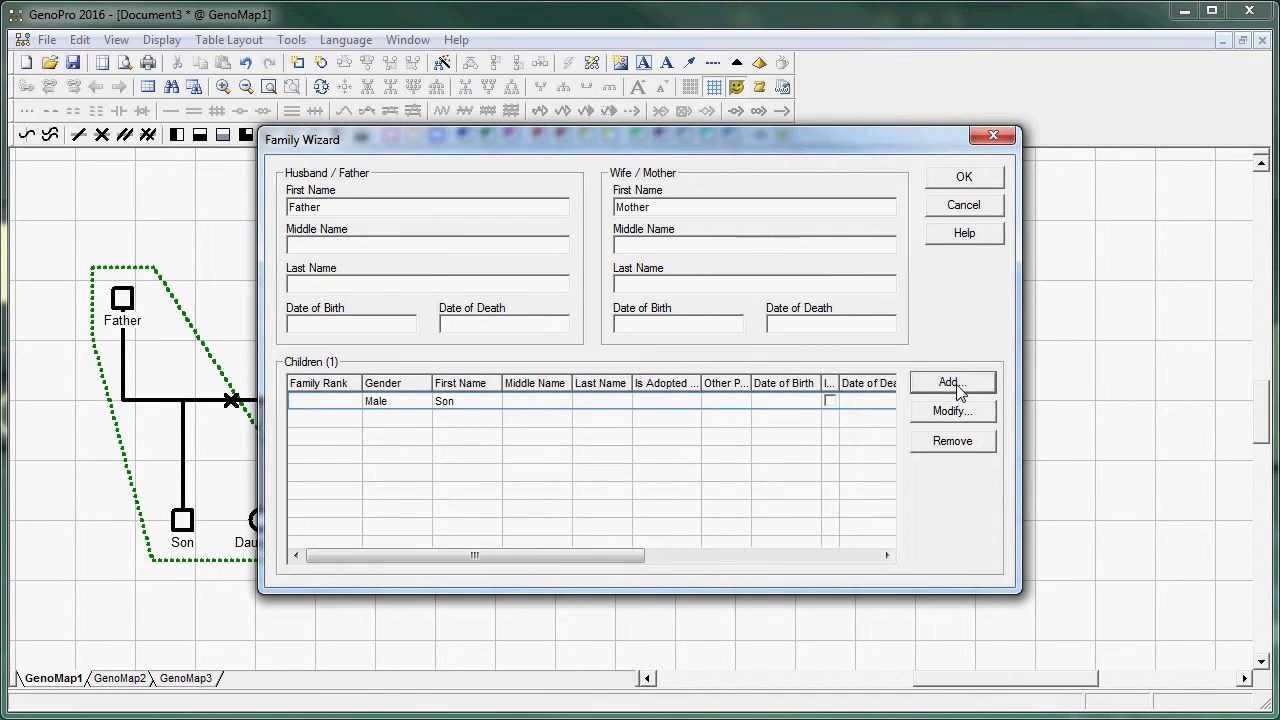
# Step: Add a female child named Daughter to the second family and place that family to the right of the first one
pyautogui.click(955, 383)
pyautogui.write('Da')
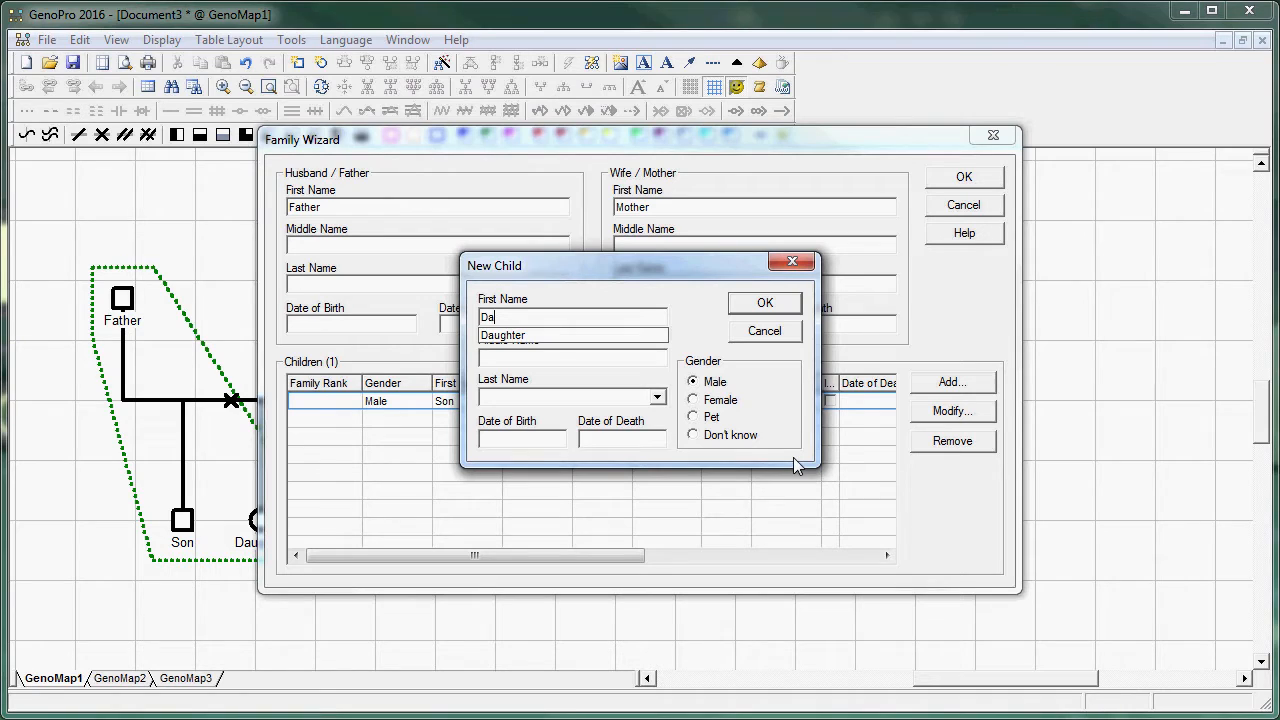
pyautogui.press('Down')
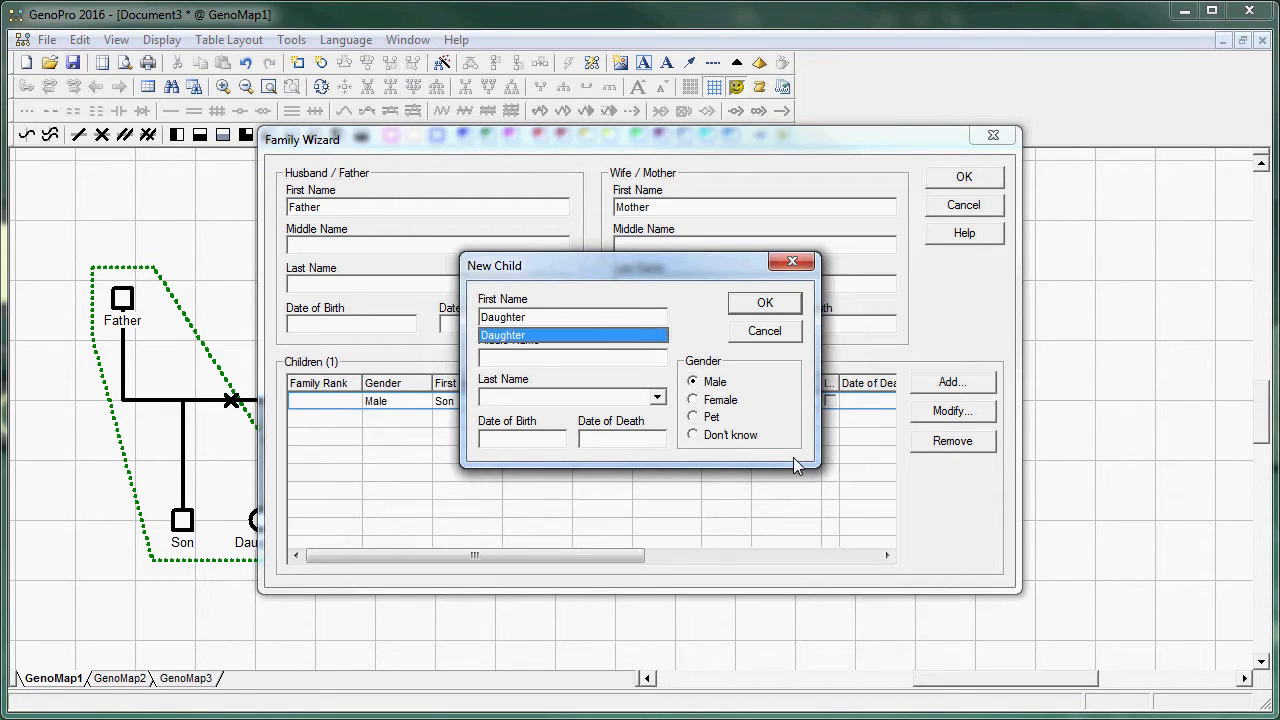
pyautogui.click(594, 344)
pyautogui.click(721, 402)
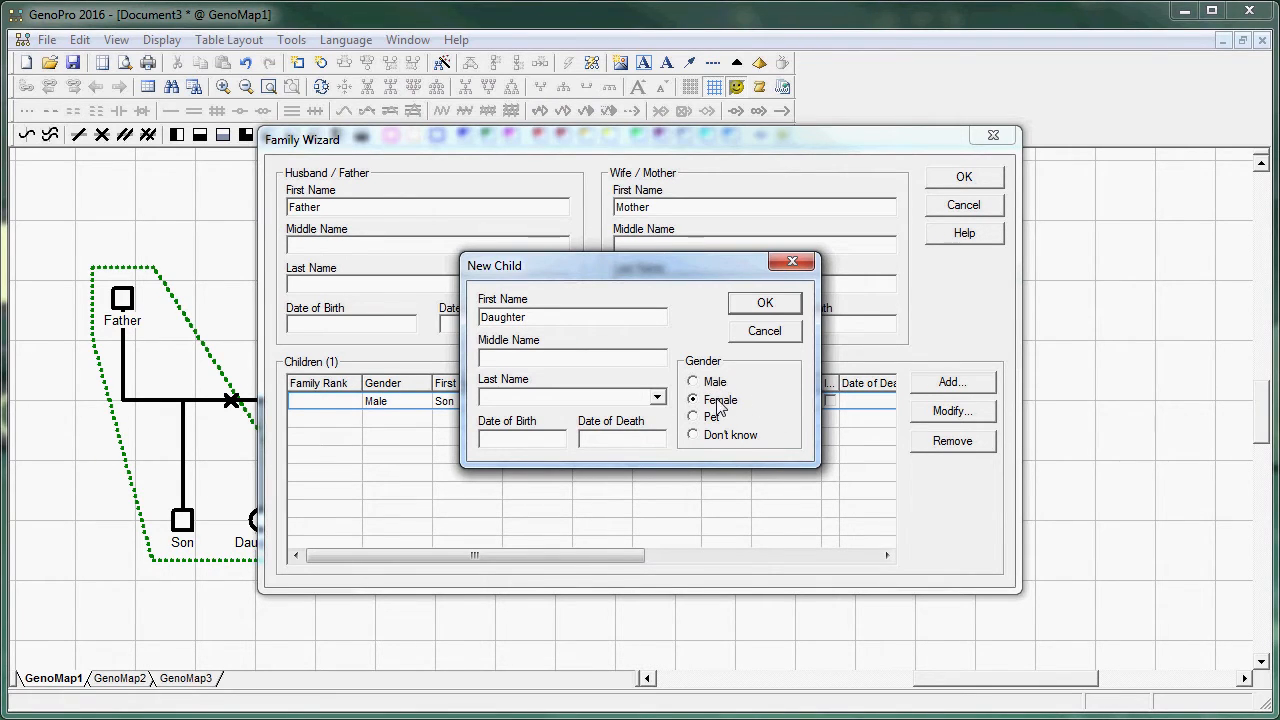
pyautogui.click(776, 302)
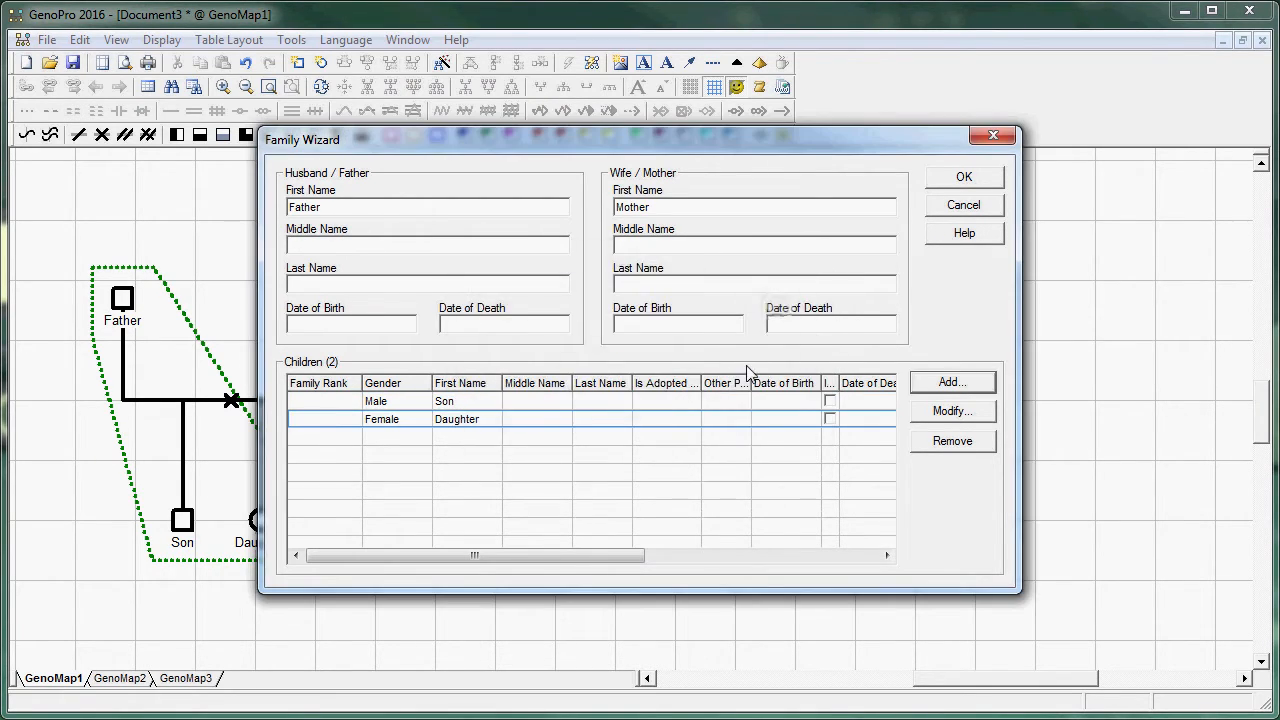
pyautogui.click(964, 177)
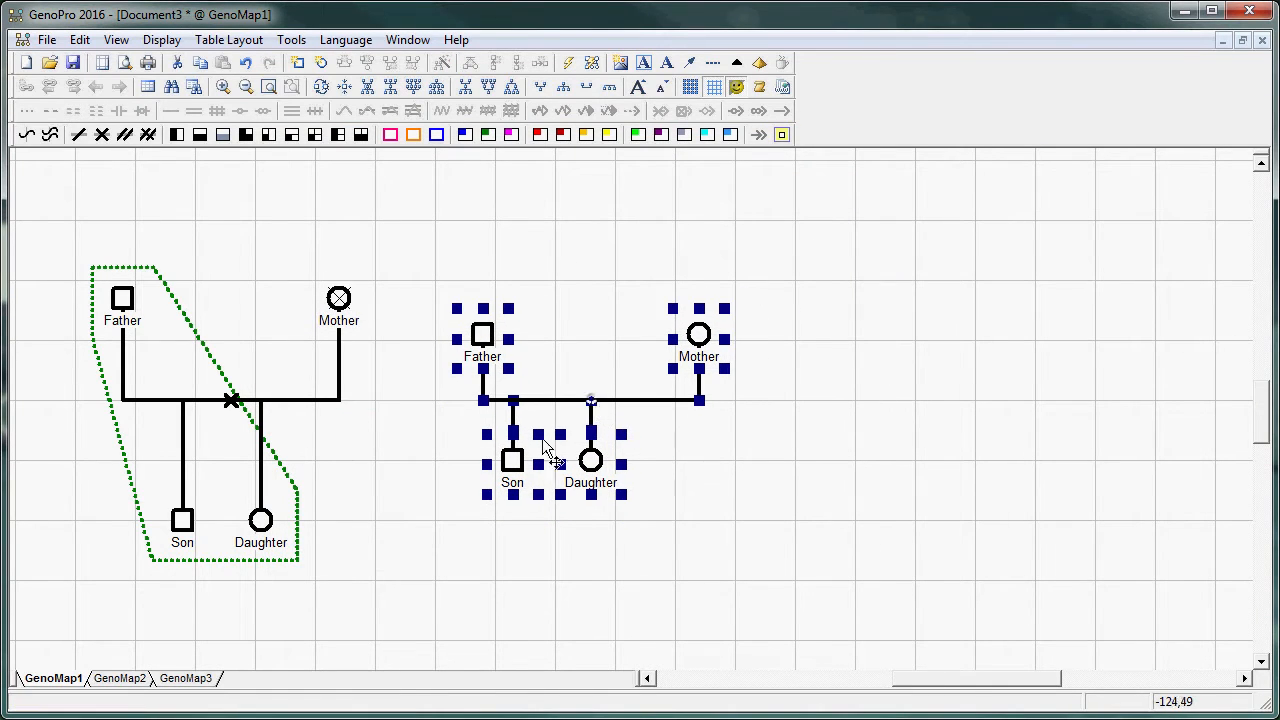
pyautogui.click(591, 400)
# Step: Move the second family's Son and Daughter further down below their parents' line
pyautogui.moveTo(458, 443); pyautogui.dragTo(641, 548)
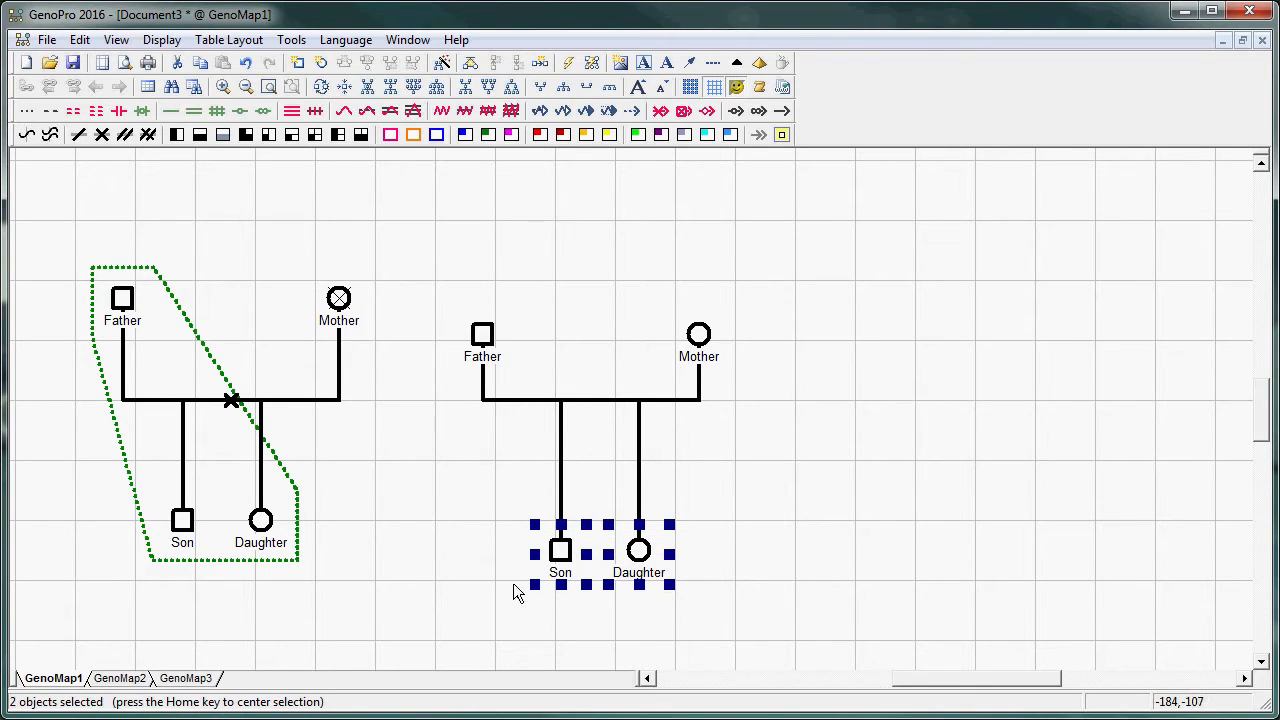
pyautogui.click(675, 556)
pyautogui.moveTo(479, 519); pyautogui.dragTo(634, 555)
# Step: Link the second family's Daughter and Son as twins
pyautogui.click(736, 556)
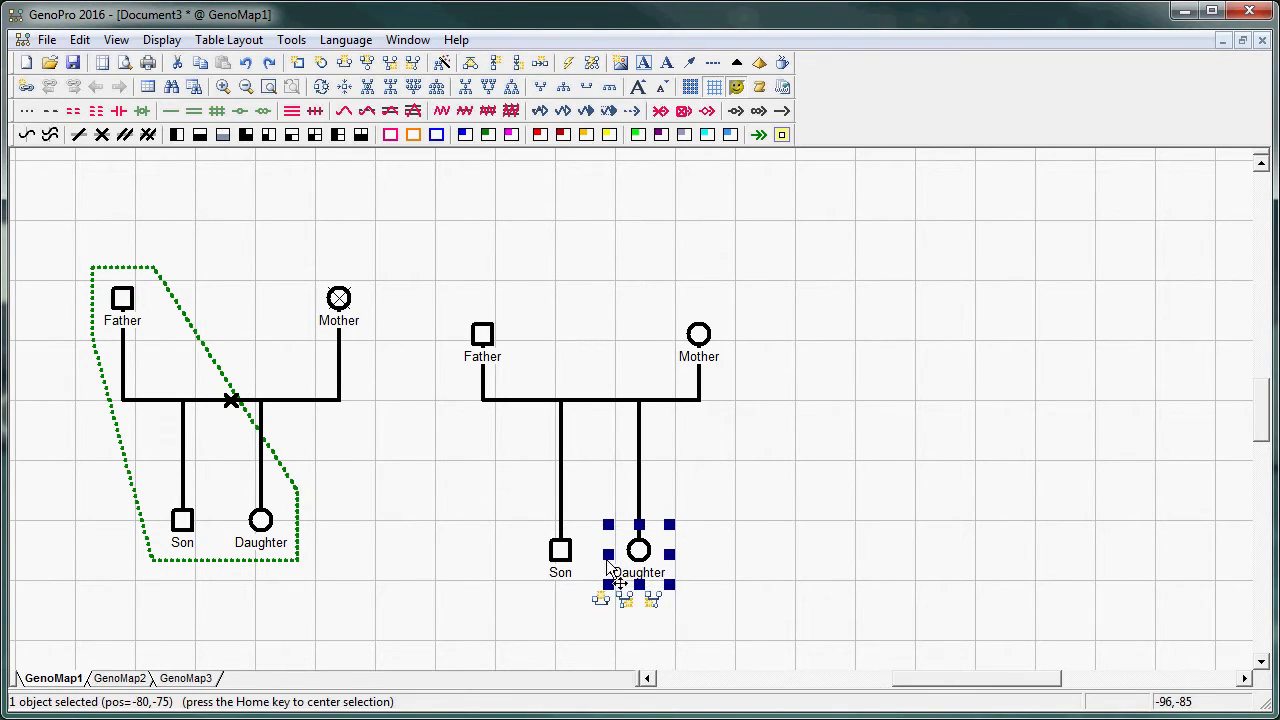
pyautogui.keyDown('ctrl'); pyautogui.click(565, 553); pyautogui.keyUp('ctrl')
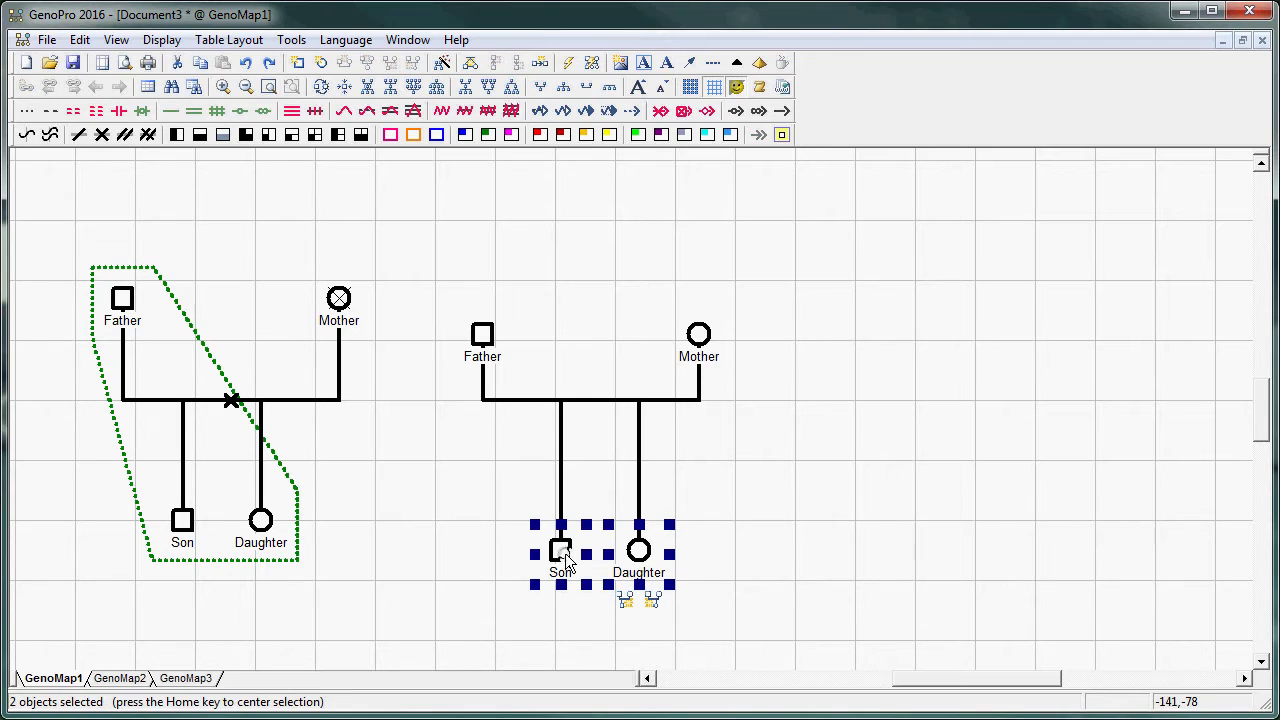
pyautogui.rightClick(645, 566)
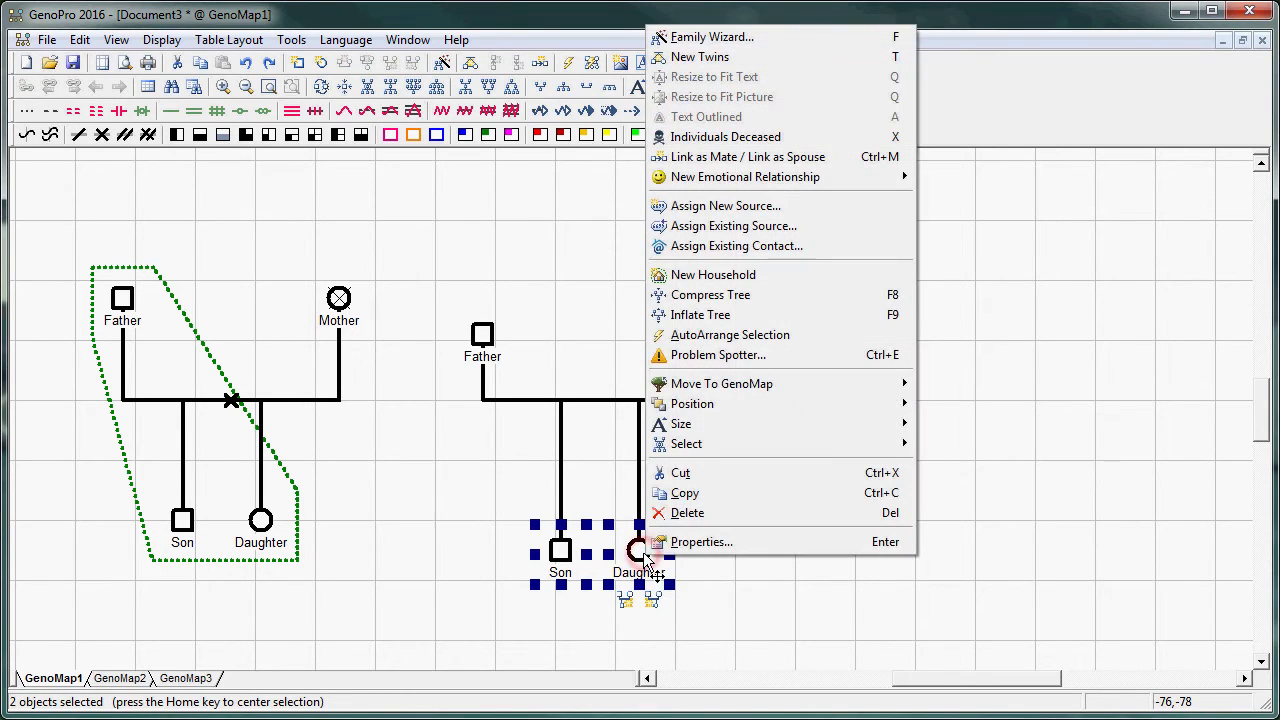
pyautogui.click(736, 66)
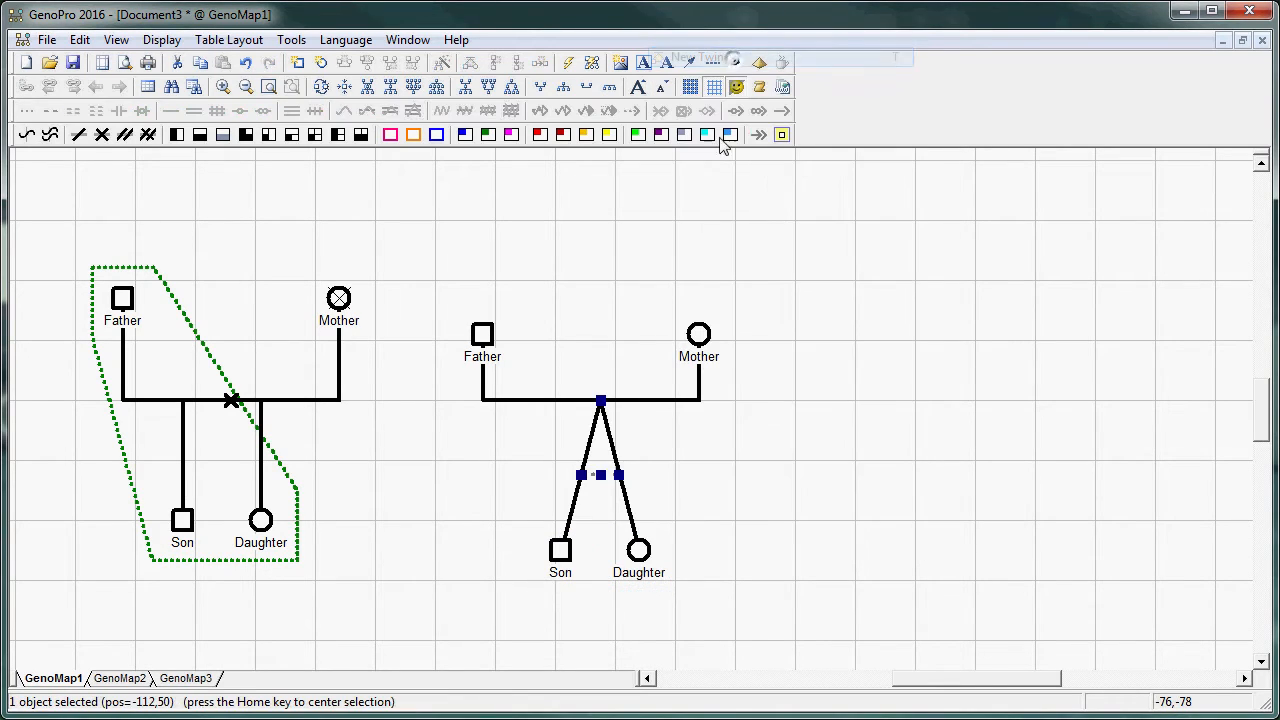
# Step: Move the second family's Father and Mother slightly higher above their family line
pyautogui.click(512, 511)
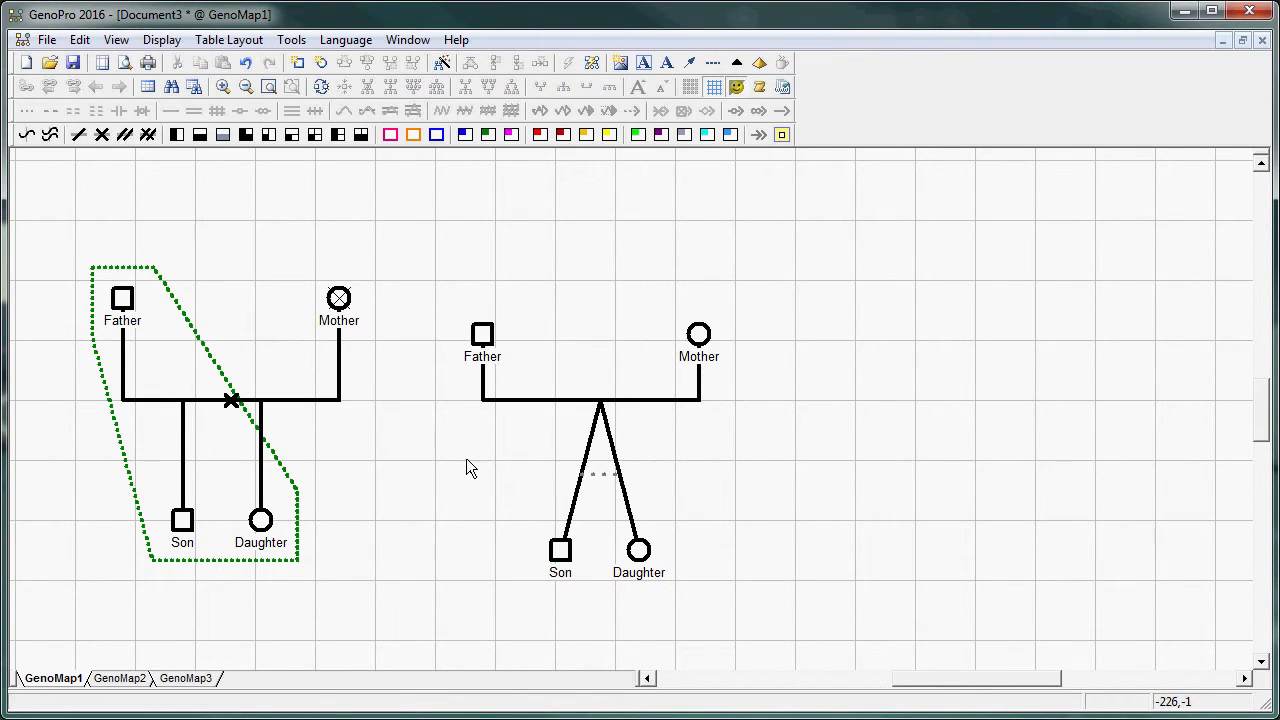
pyautogui.moveTo(436, 301); pyautogui.dragTo(786, 371)
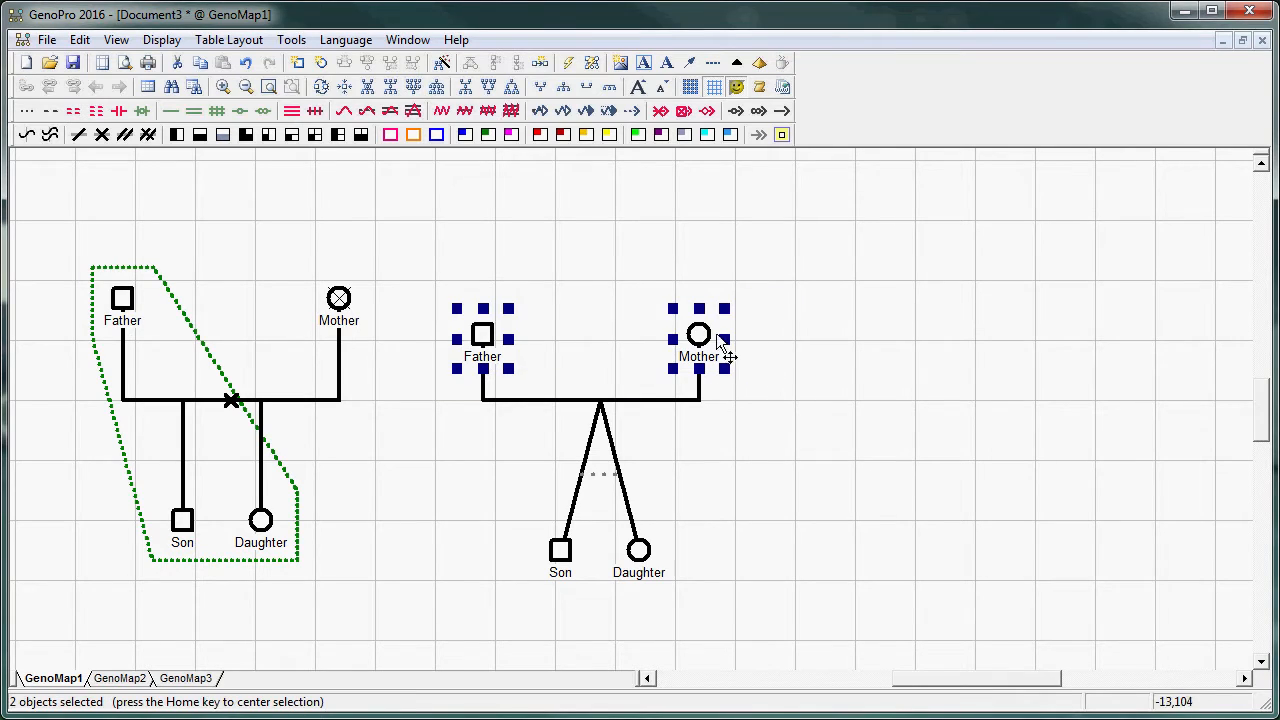
pyautogui.moveTo(697, 336); pyautogui.dragTo(700, 304)
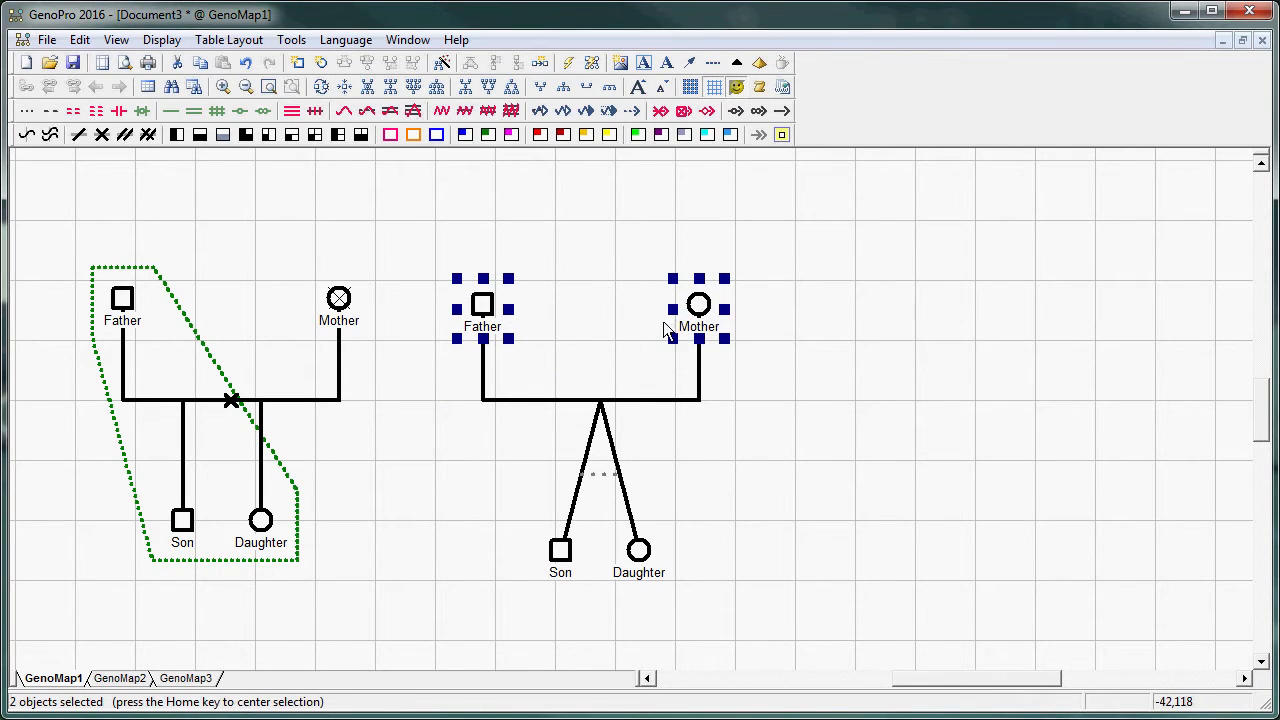
pyautogui.click(581, 331)
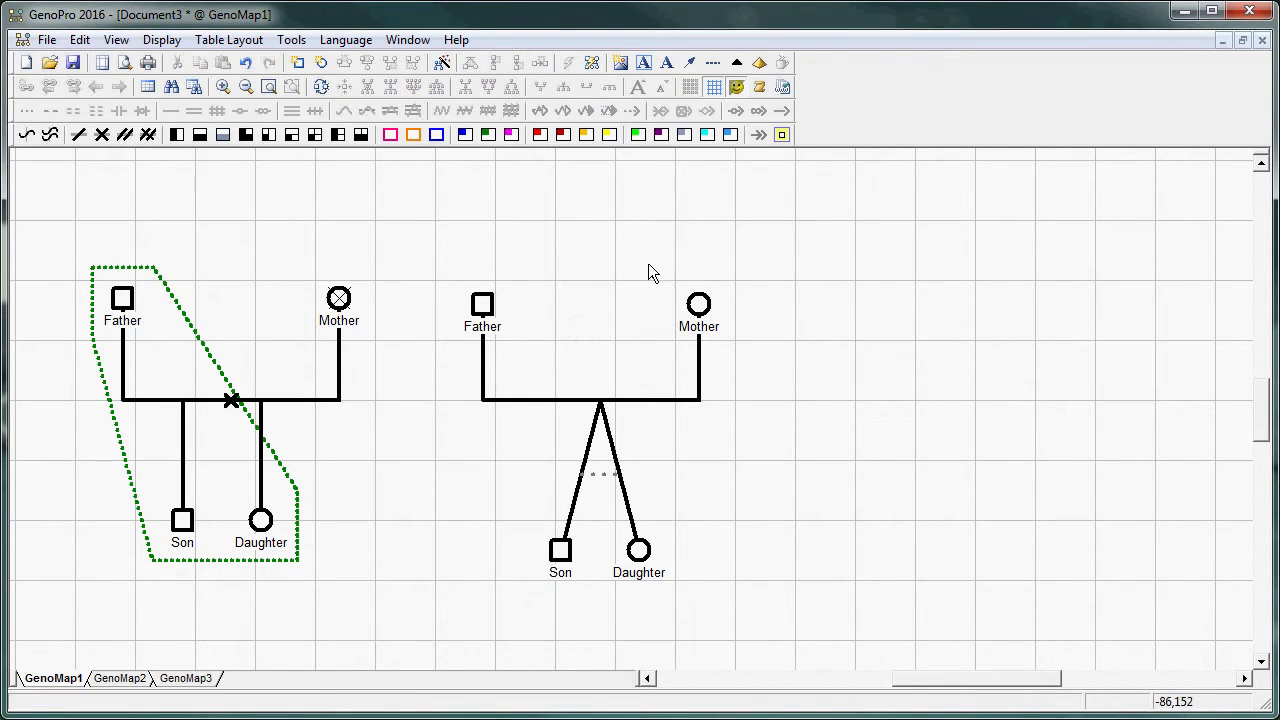
# Step: Set the relation of the second family's parents to Divorce
pyautogui.doubleClick(526, 401)
pyautogui.click(518, 243)
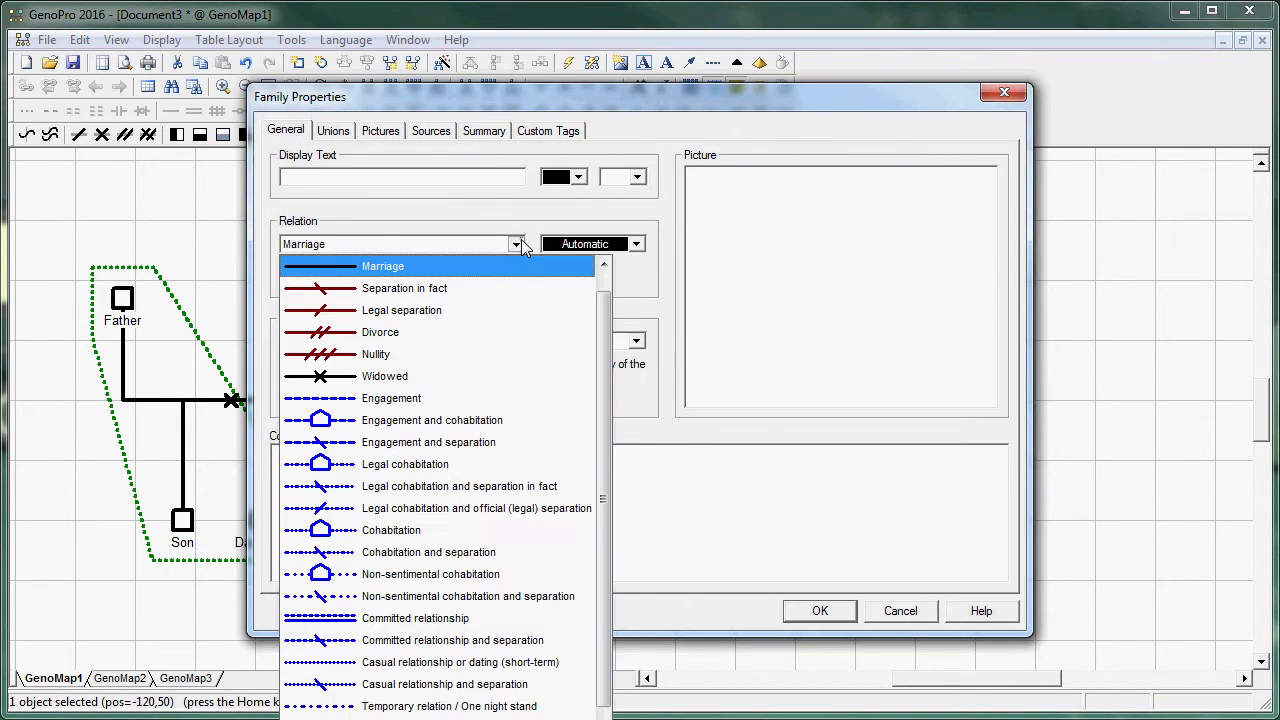
pyautogui.click(380, 334)
pyautogui.click(817, 607)
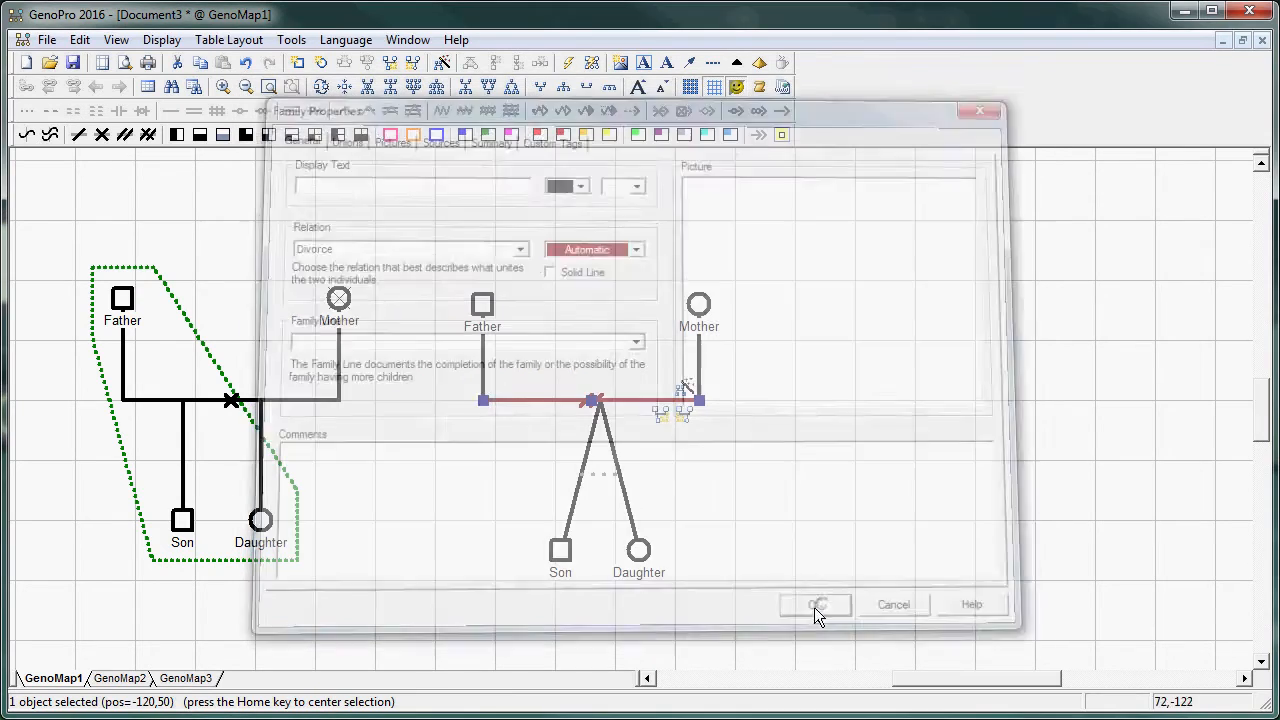
# Step: Shift the second family's twins slightly to the right, clear of the divorce mark
pyautogui.moveTo(478, 512); pyautogui.dragTo(672, 595)
pyautogui.moveTo(651, 552); pyautogui.dragTo(675, 546)
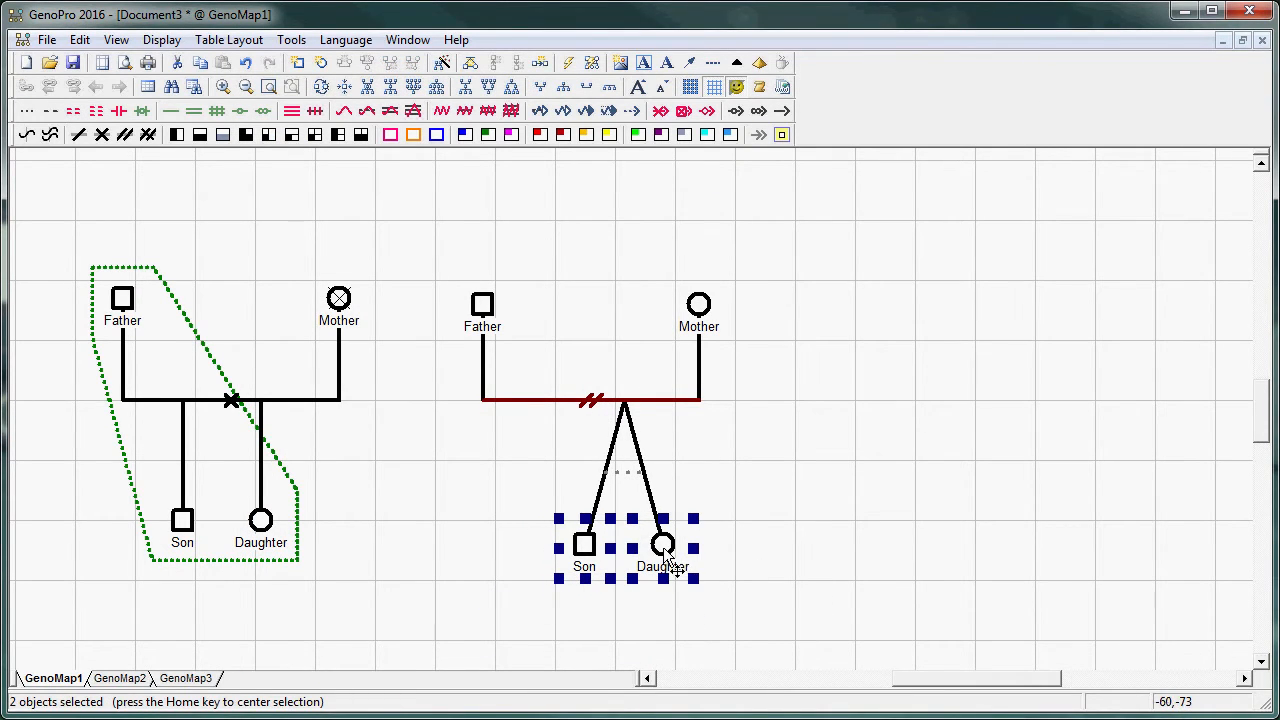
pyautogui.click(733, 526)
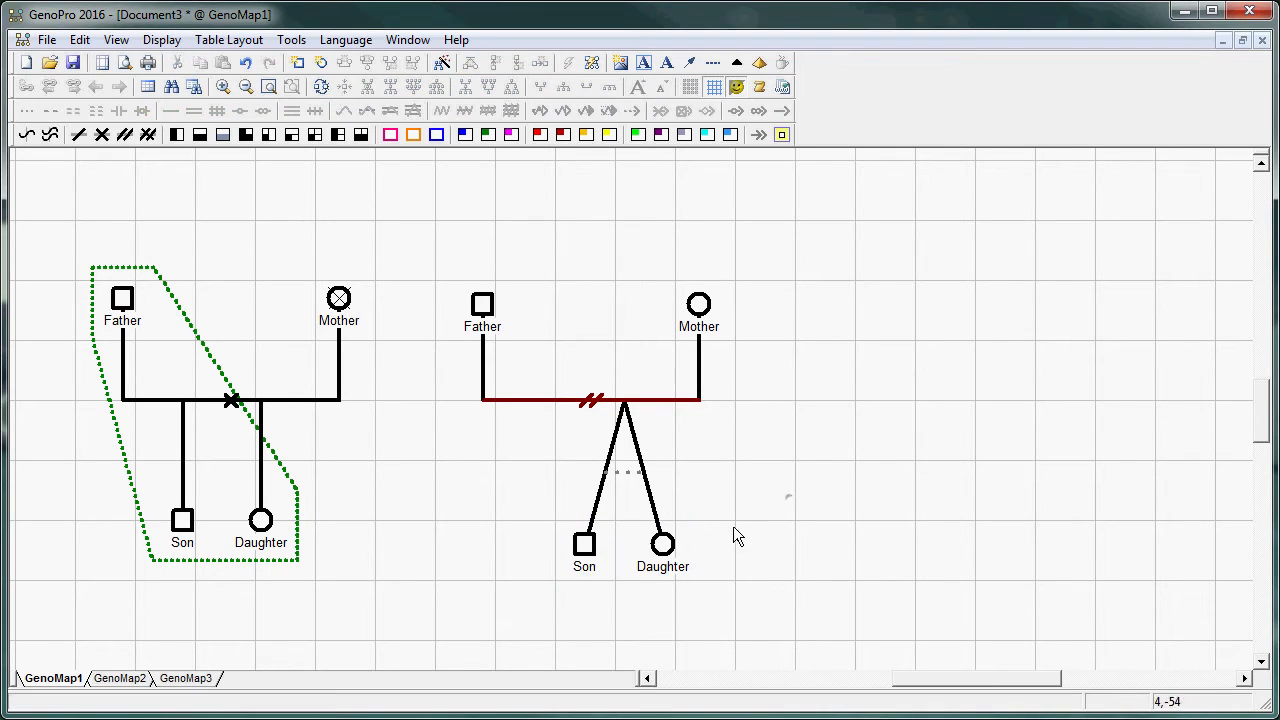
# Step: Create a new household enclosing the second family's Mother, Son and Daughter
pyautogui.moveTo(516, 501); pyautogui.dragTo(726, 578)
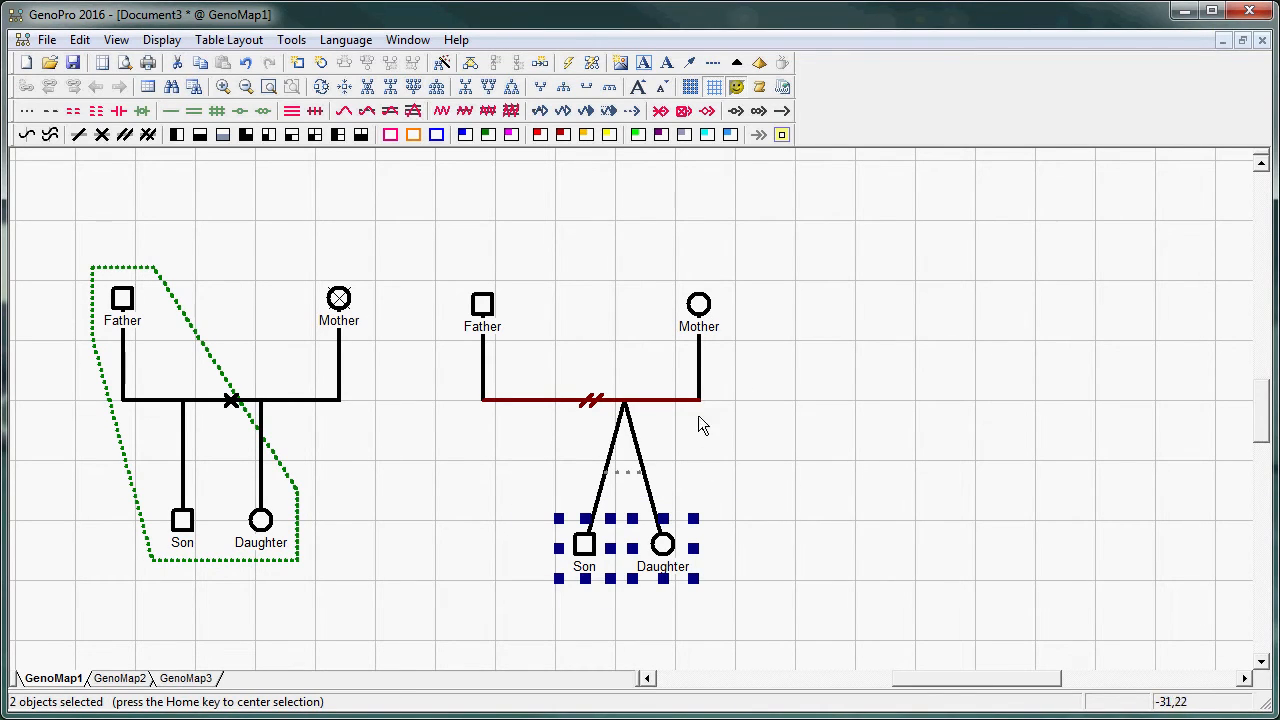
pyautogui.keyDown('ctrl'); pyautogui.click(700, 308); pyautogui.keyUp('ctrl')
pyautogui.rightClick(704, 318)
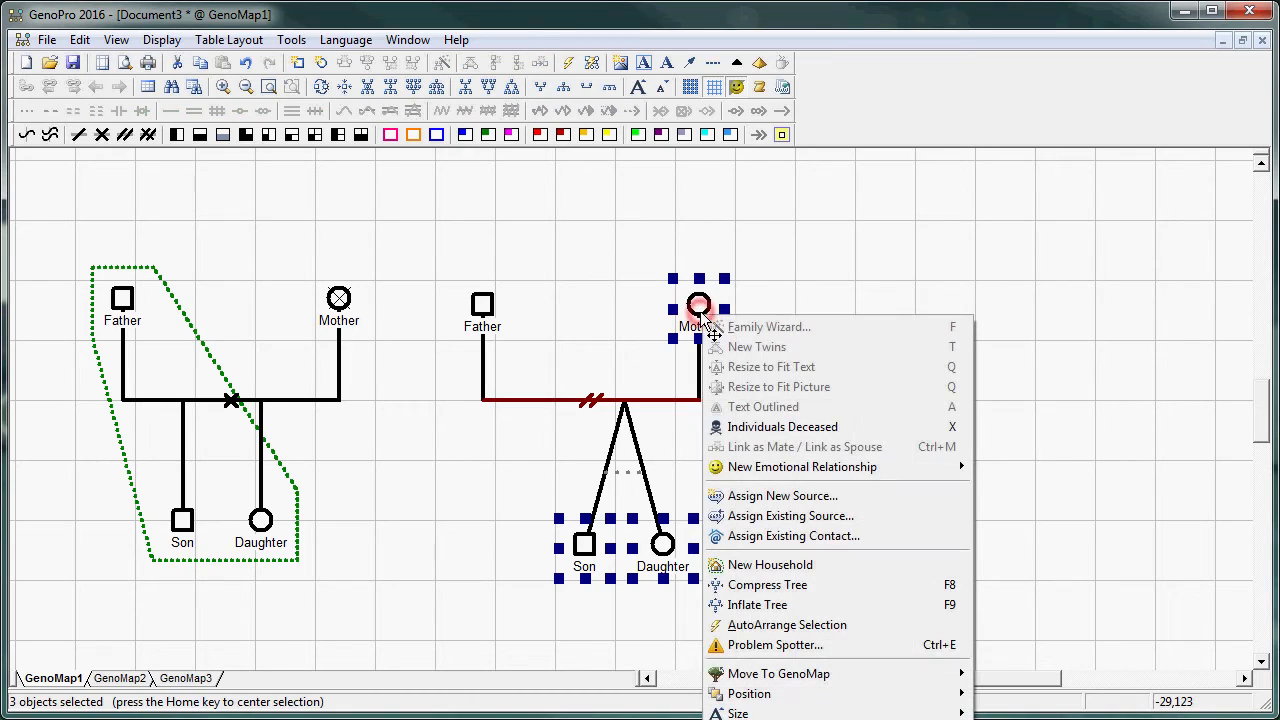
pyautogui.click(795, 565)
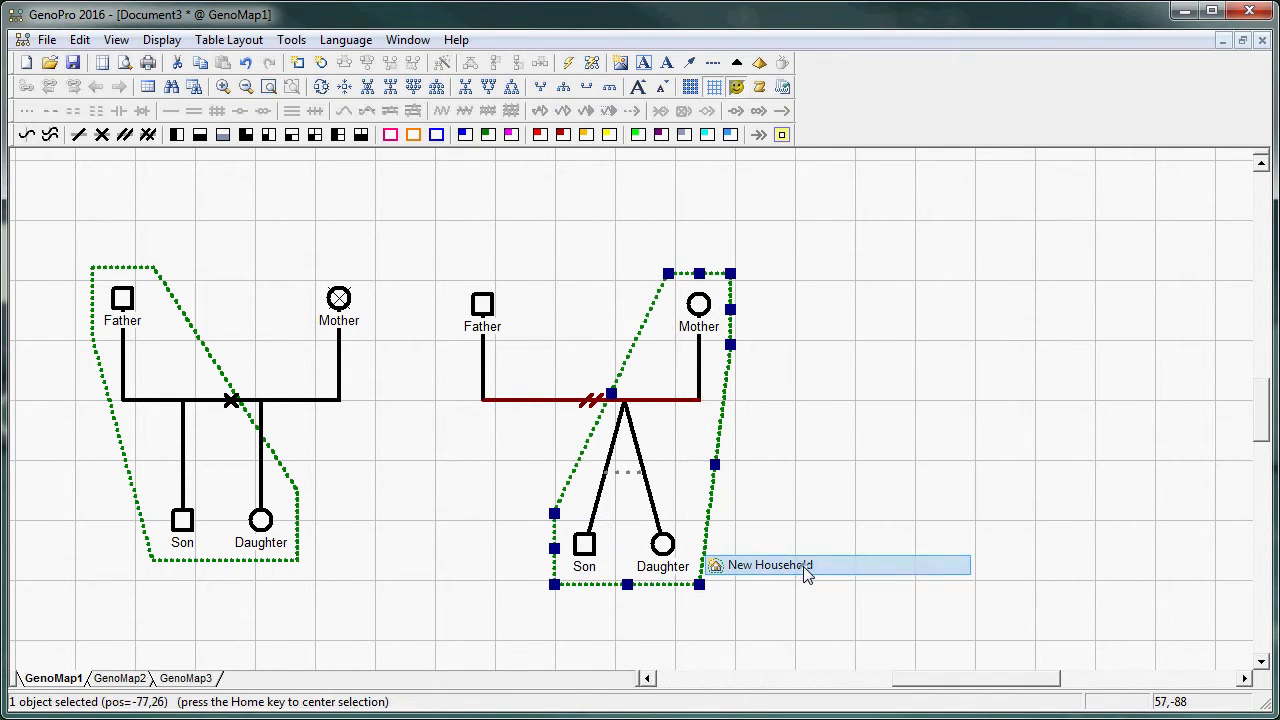
pyautogui.click(811, 443)
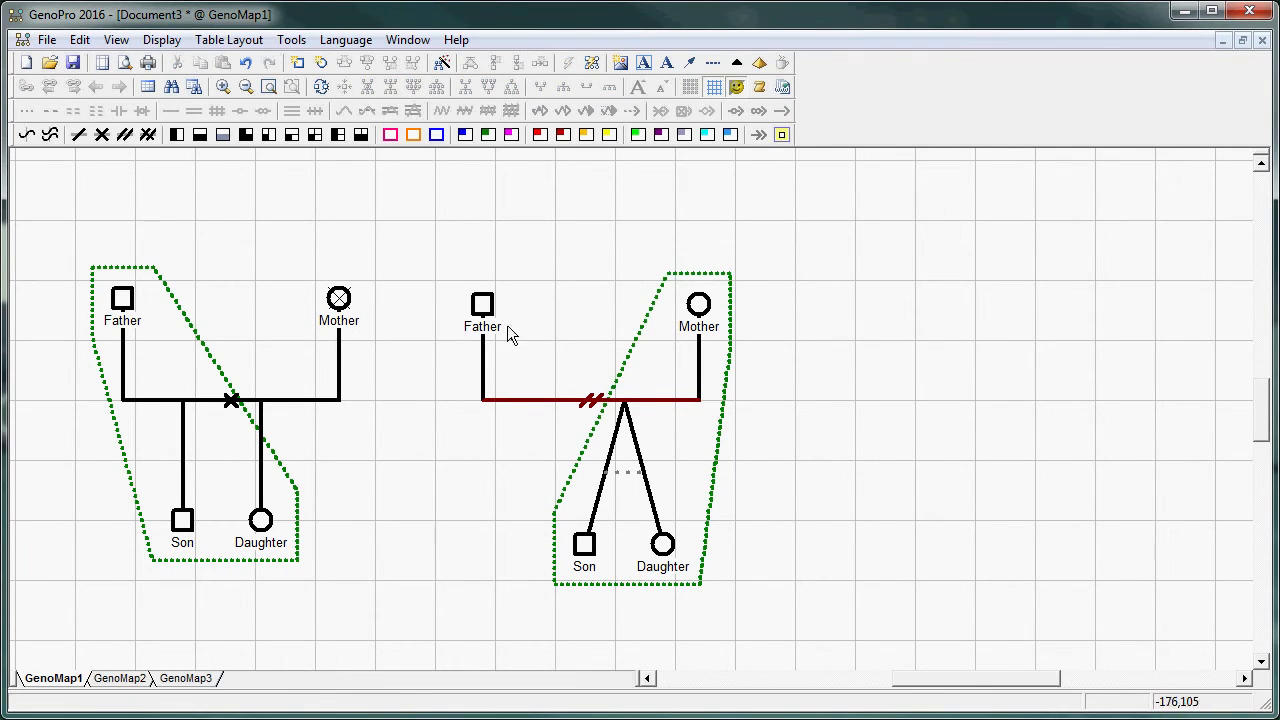
# Step: Add a red single-zigzag emotional relationship from the second family's Father to Mother
pyautogui.click(482, 306)
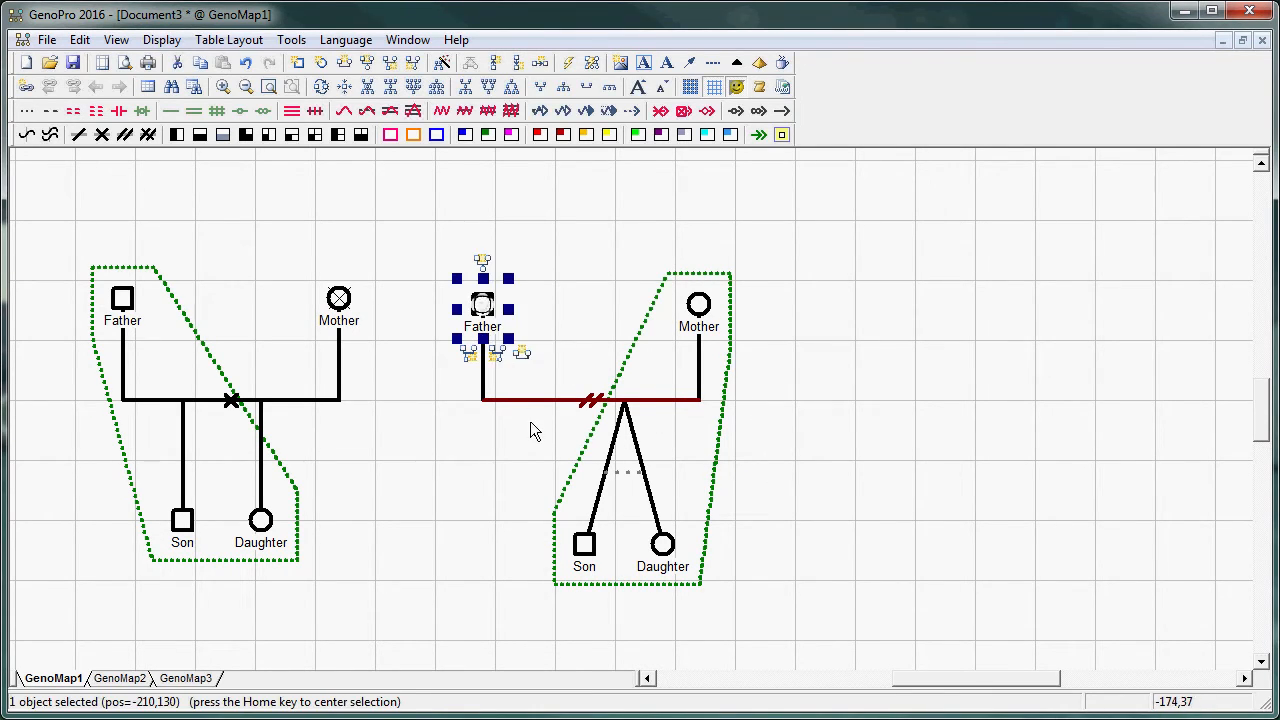
pyautogui.click(345, 112)
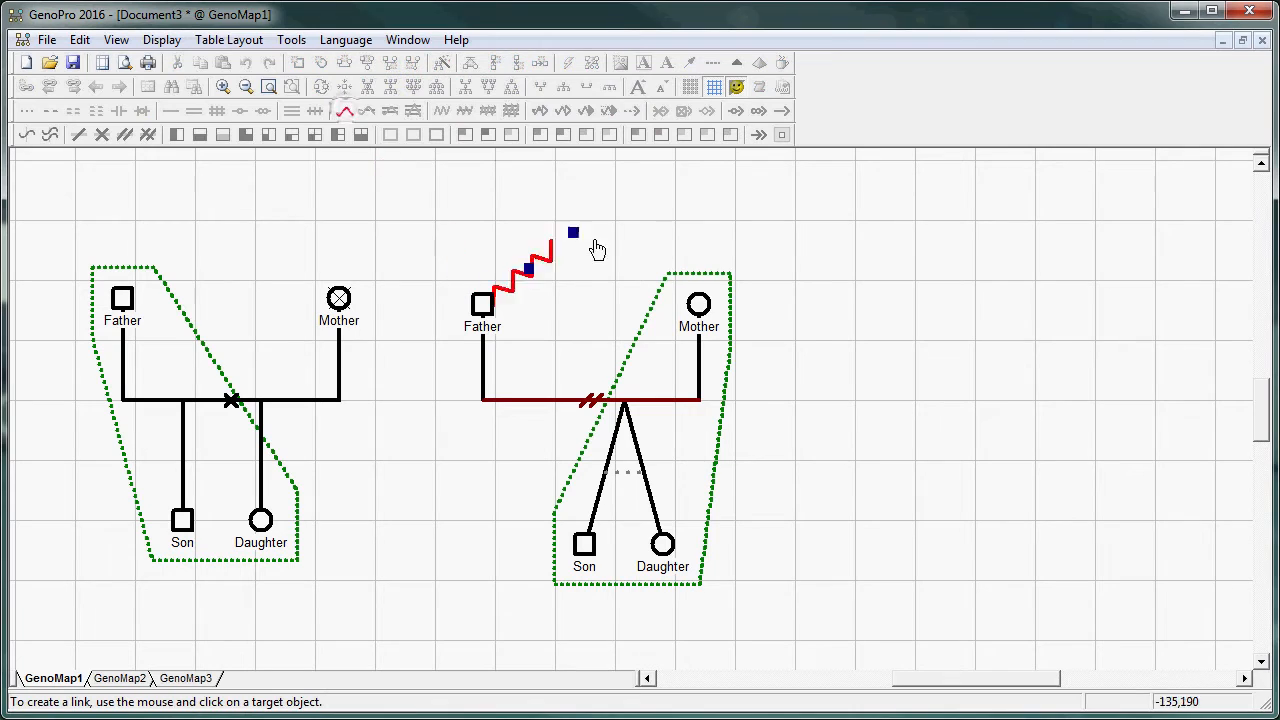
pyautogui.click(701, 309)
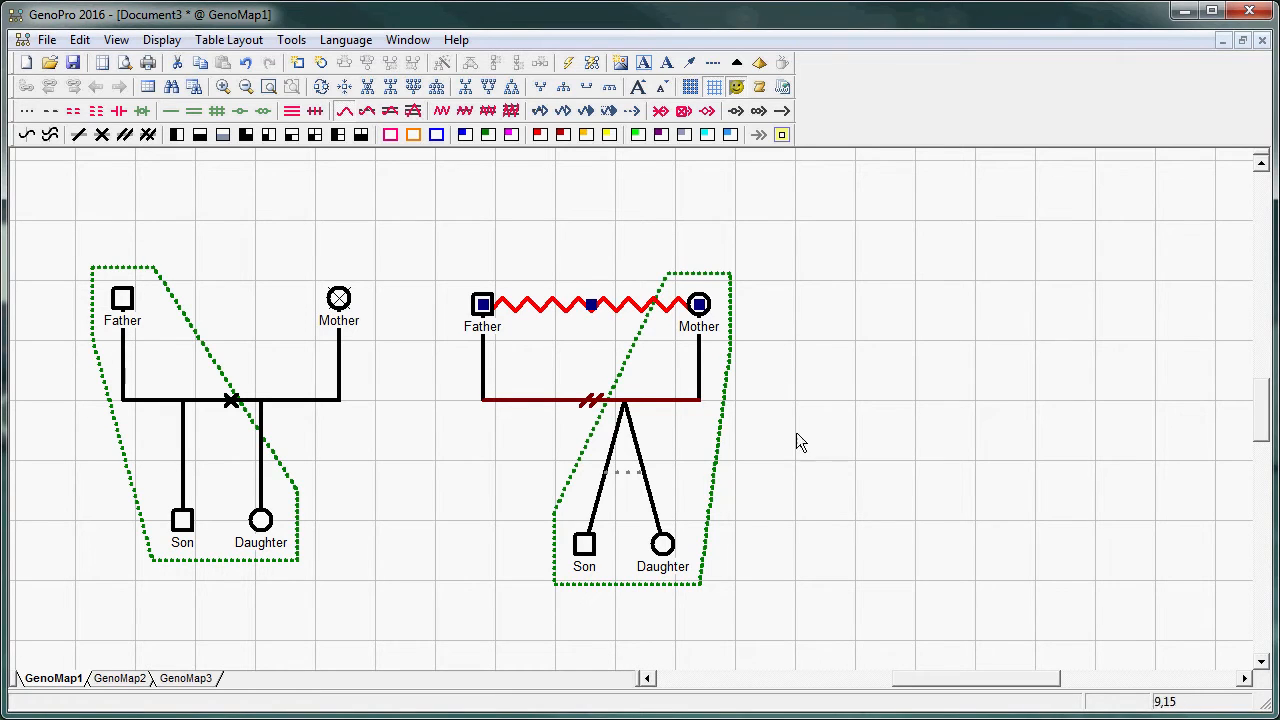
# Step: Add single dashed-line emotional relationships from the second family's Son and Daughter to their Father
pyautogui.click(583, 548)
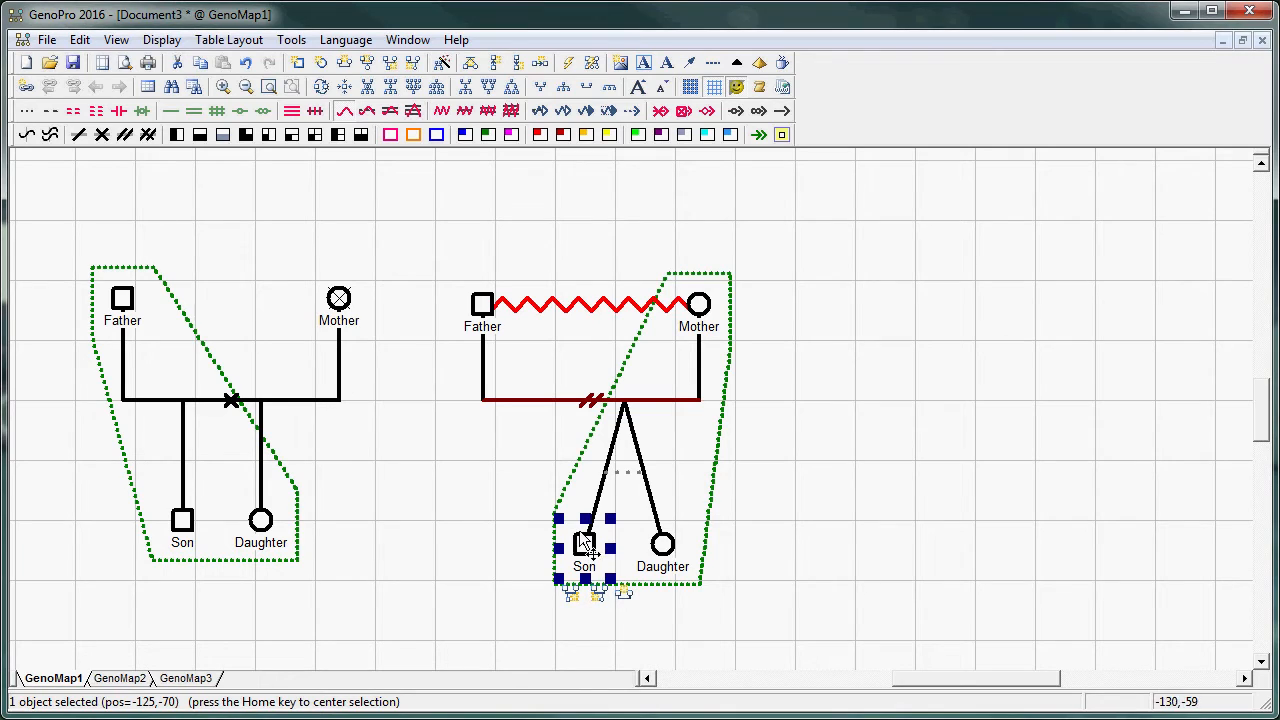
pyautogui.click(50, 112)
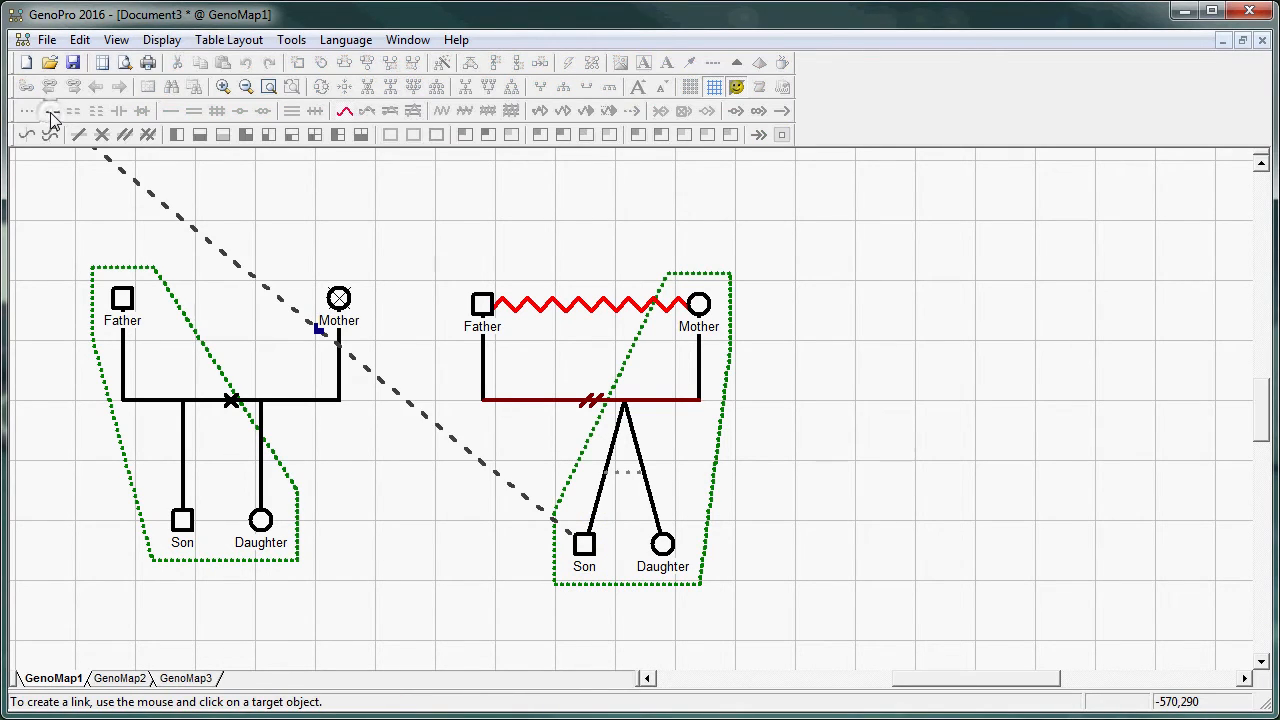
pyautogui.click(482, 305)
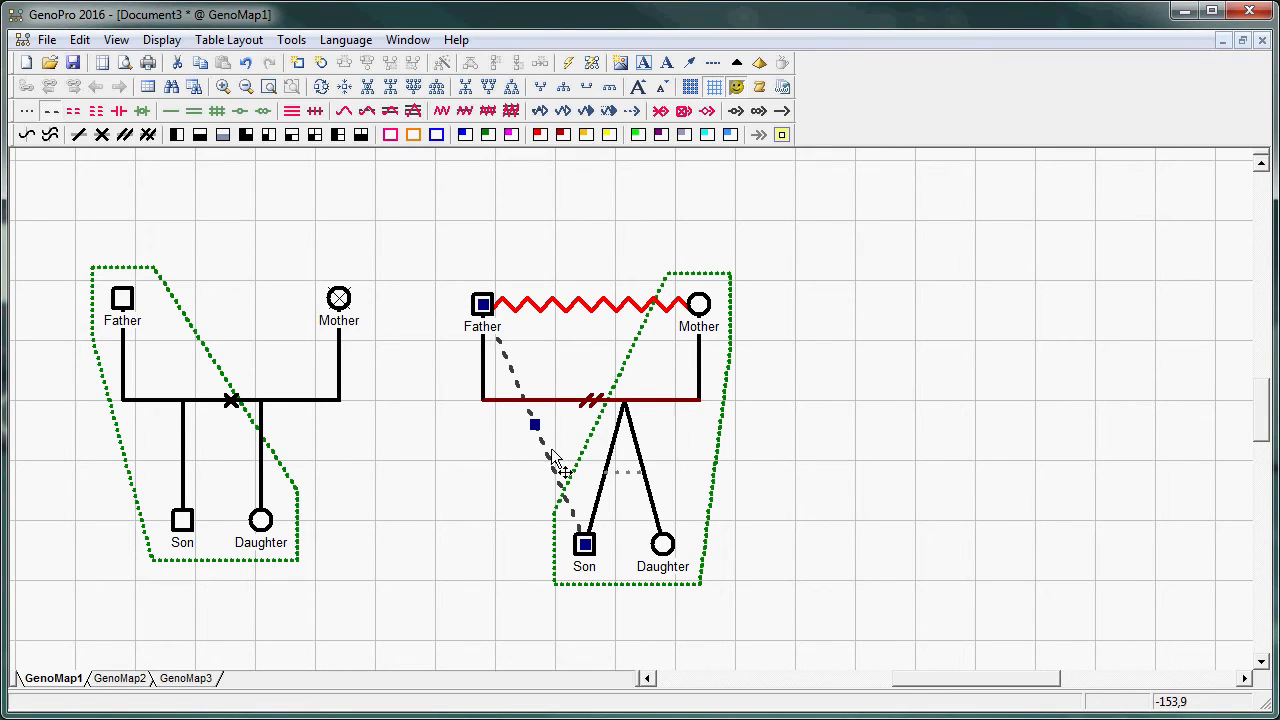
pyautogui.click(665, 555)
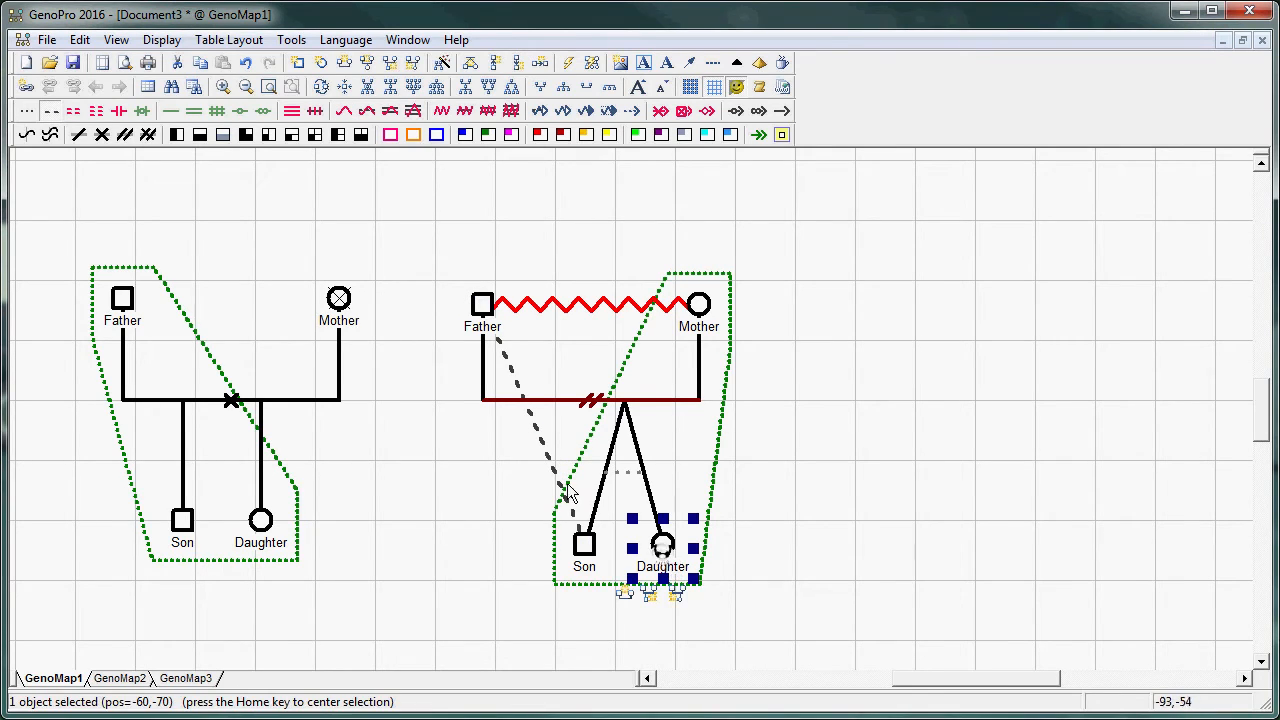
pyautogui.click(54, 114)
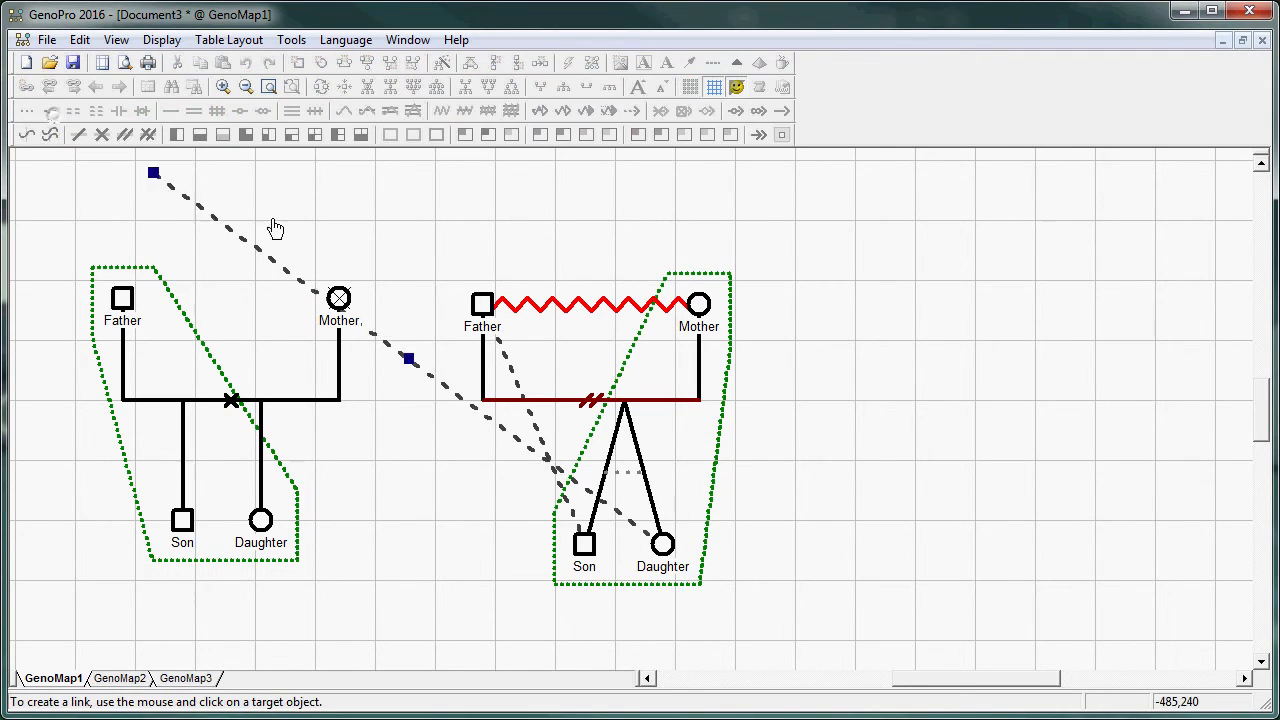
pyautogui.click(488, 319)
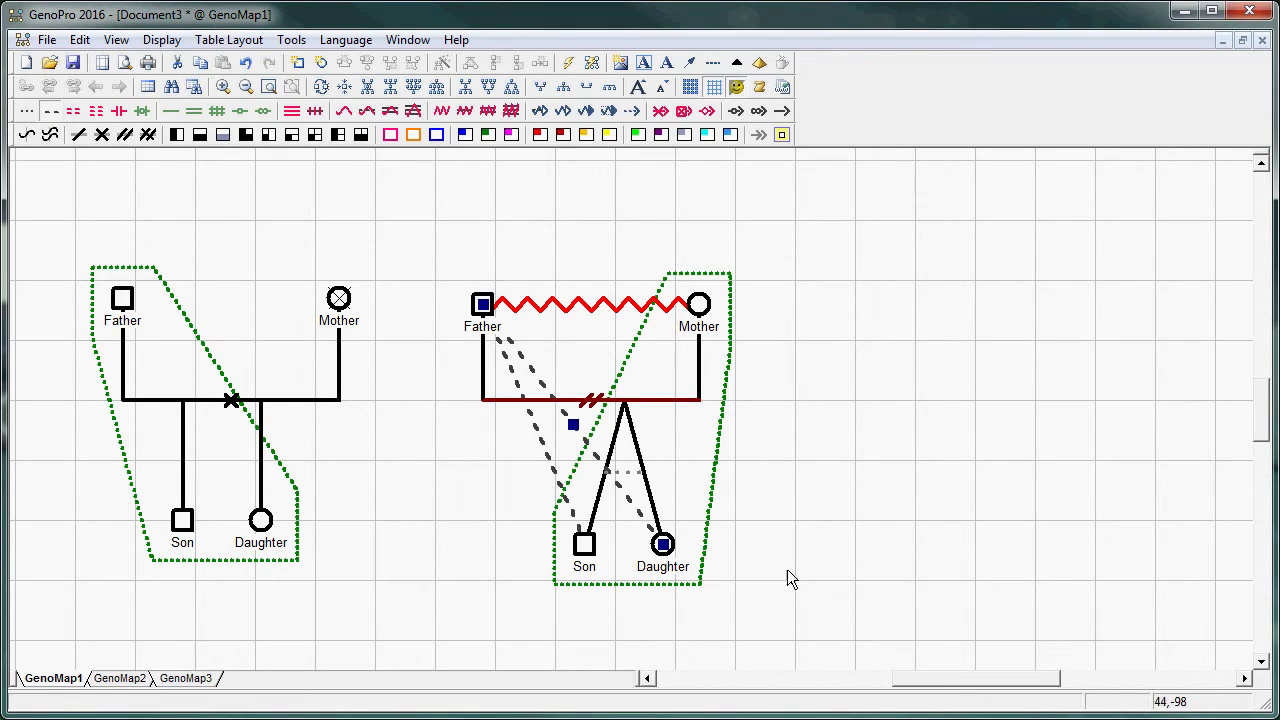
# Step: Nudge the second family's Son and Daughter together slightly up and to the left
pyautogui.moveTo(495, 519); pyautogui.dragTo(690, 600)
pyautogui.moveTo(660, 555)
pyautogui.mouseDown()
pyautogui.moveTo(608, 562)
pyautogui.moveTo(651, 556)
pyautogui.moveTo(656, 531)
pyautogui.mouseUp()
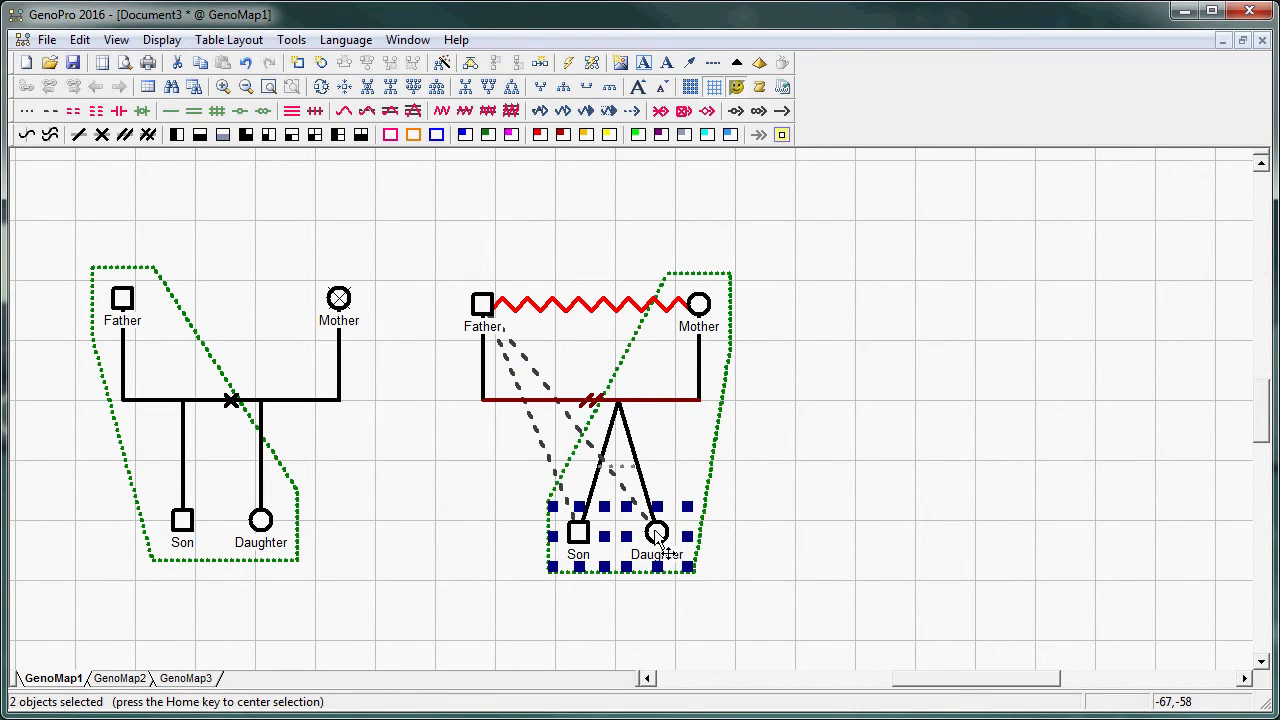
pyautogui.click(761, 580)
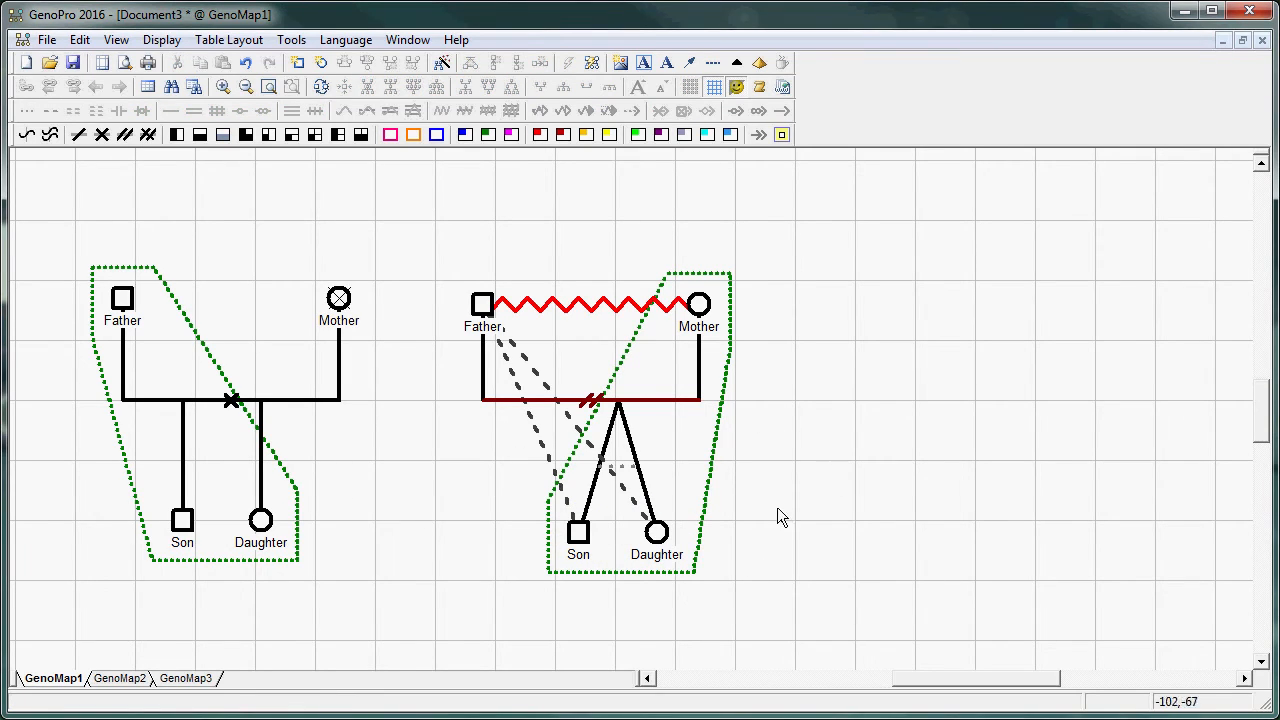
# Step: Start a third family in the Family Wizard with the father named ? and the mother named Mother
pyautogui.click(443, 64)
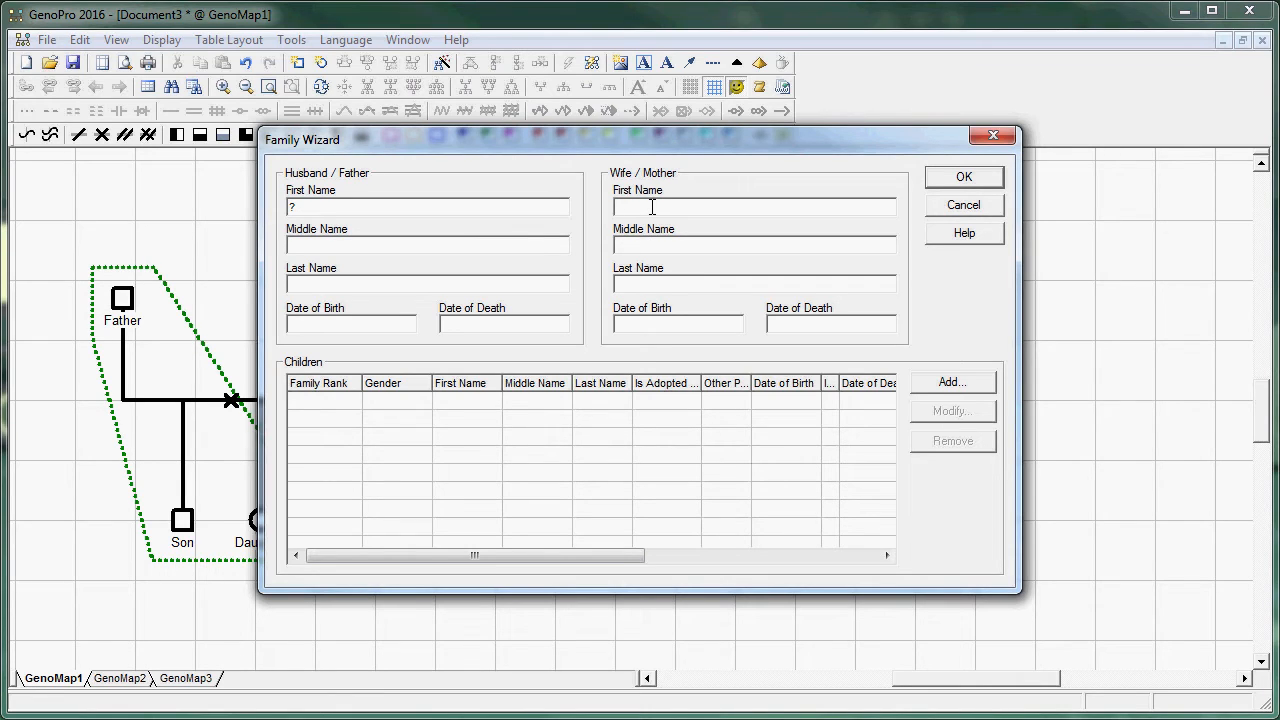
pyautogui.write('Mo')
pyautogui.press('Down')
pyautogui.press('Return')
# Step: Add a male child named Son to the third family and place that family to the right of the second one
pyautogui.click(951, 386)
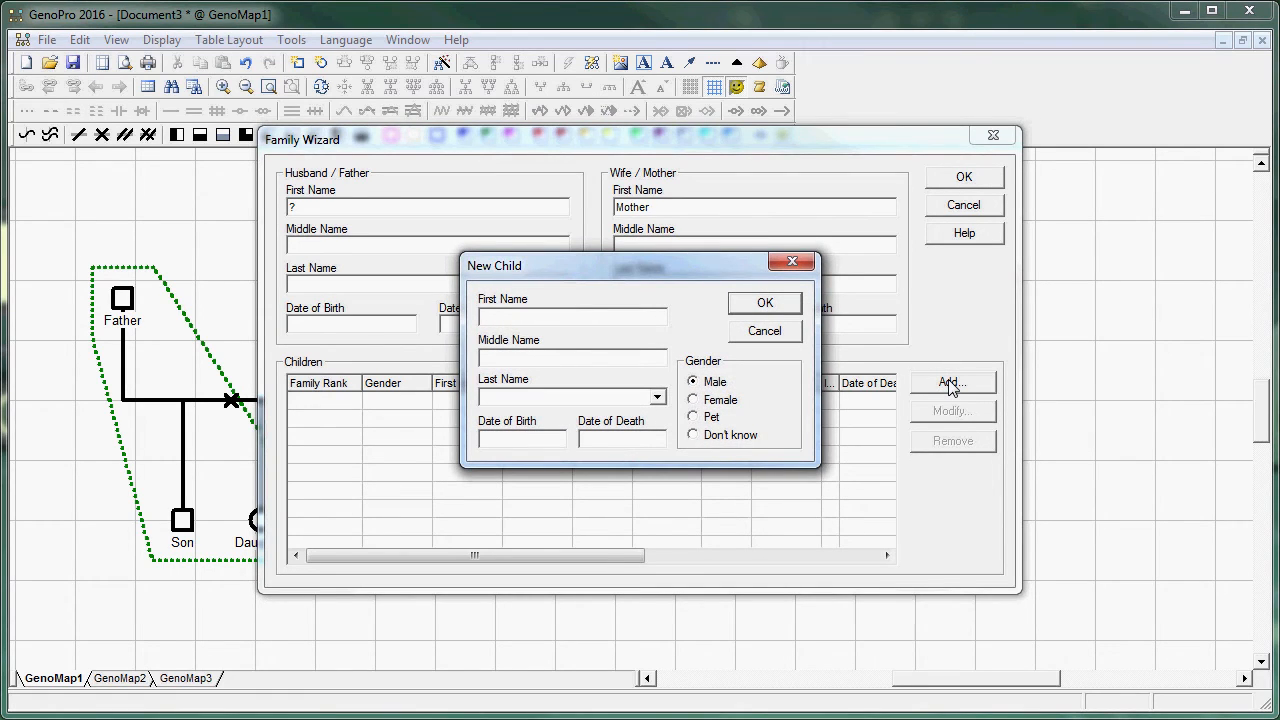
pyautogui.write('Son')
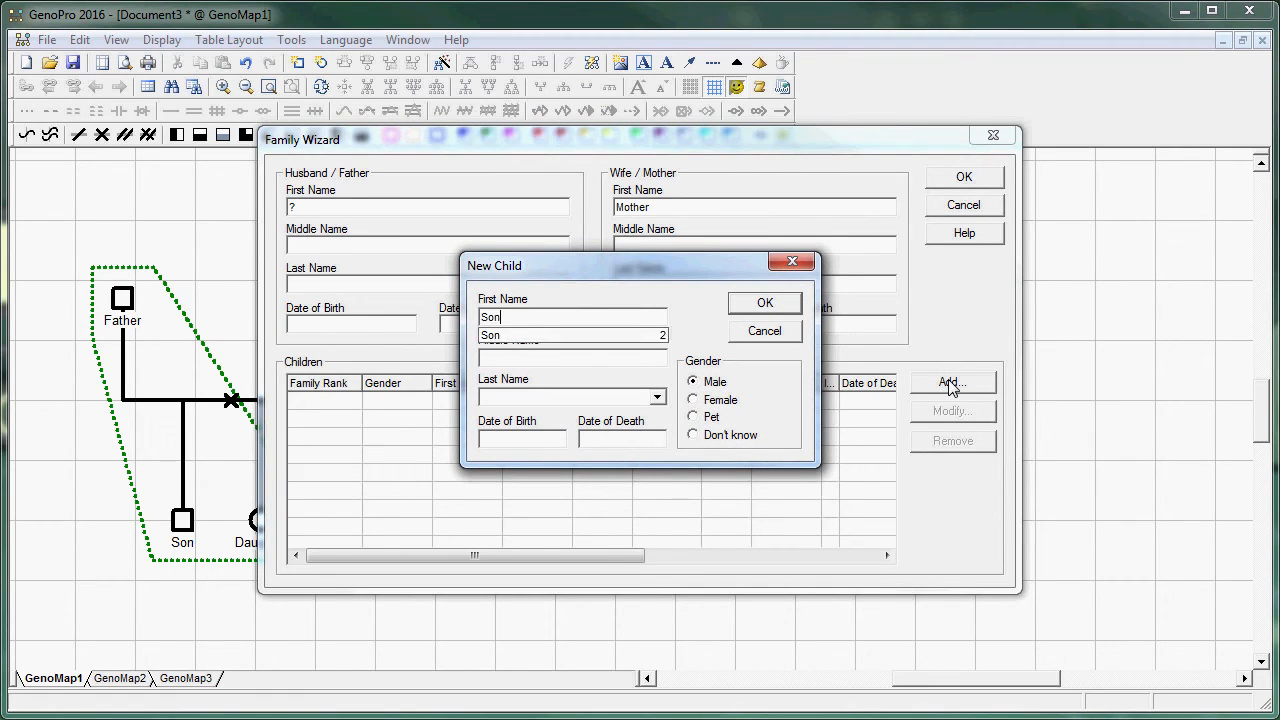
pyautogui.click(766, 306)
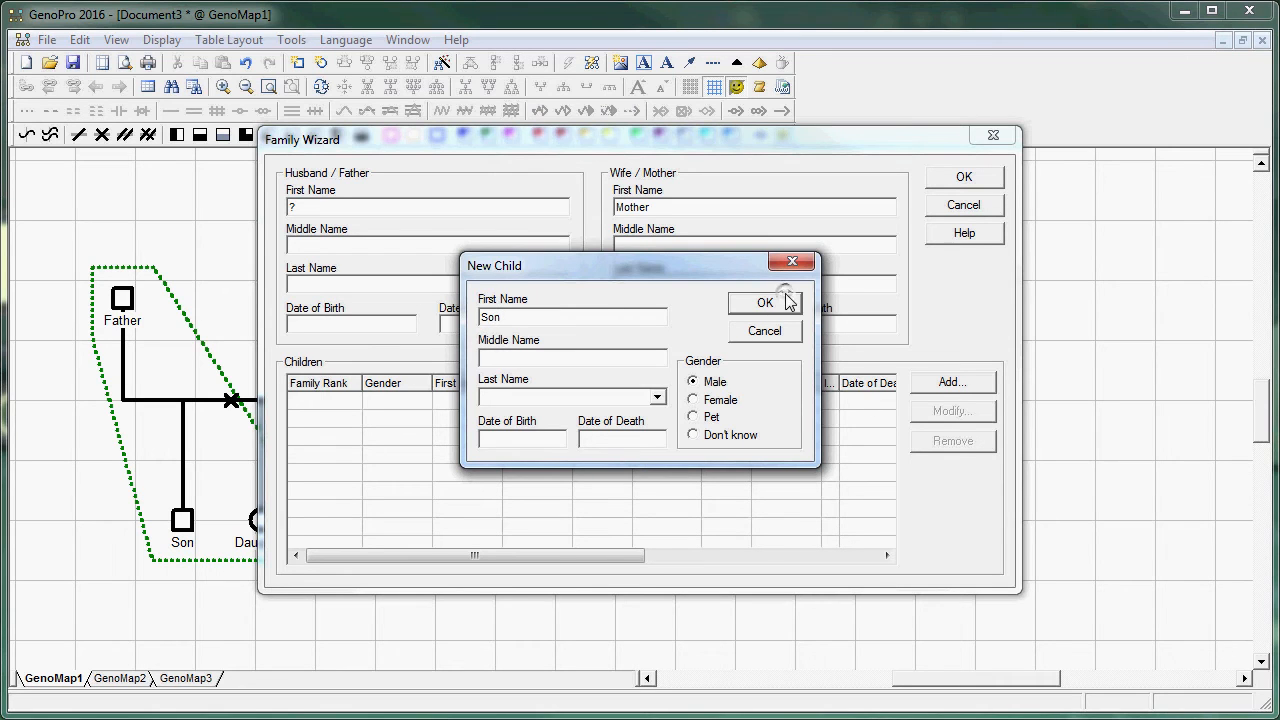
pyautogui.click(772, 304)
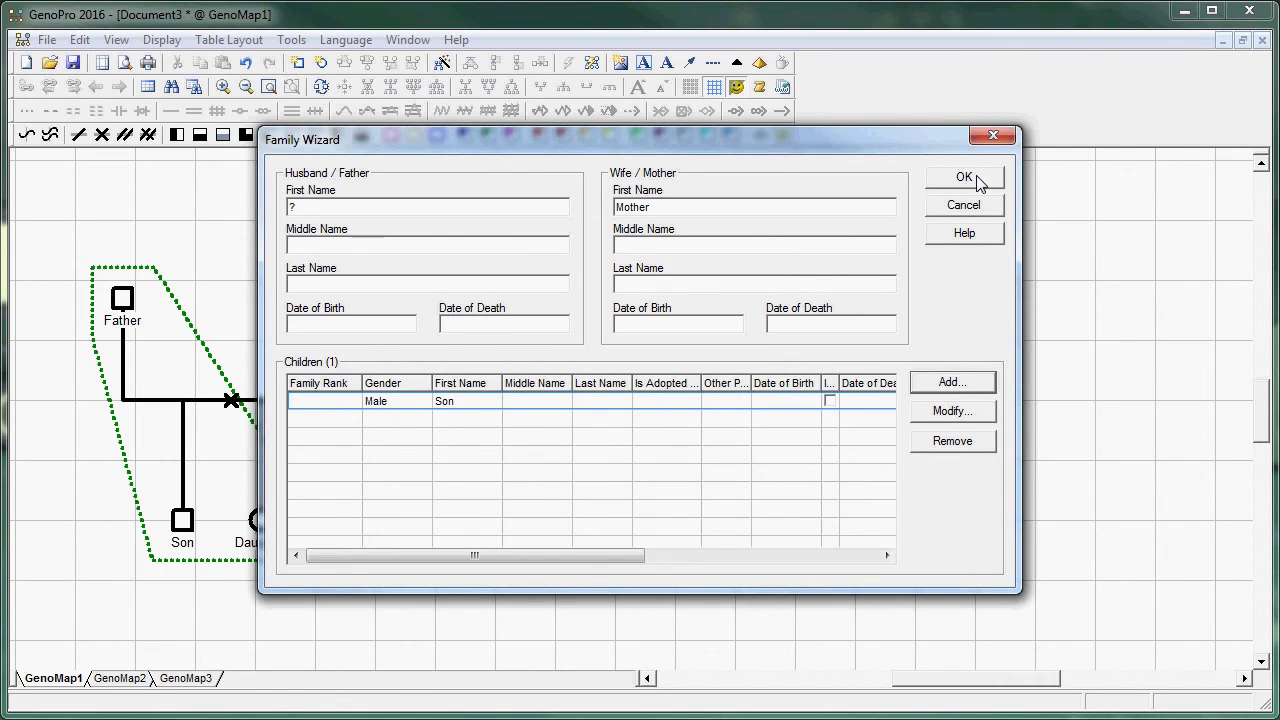
pyautogui.click(978, 182)
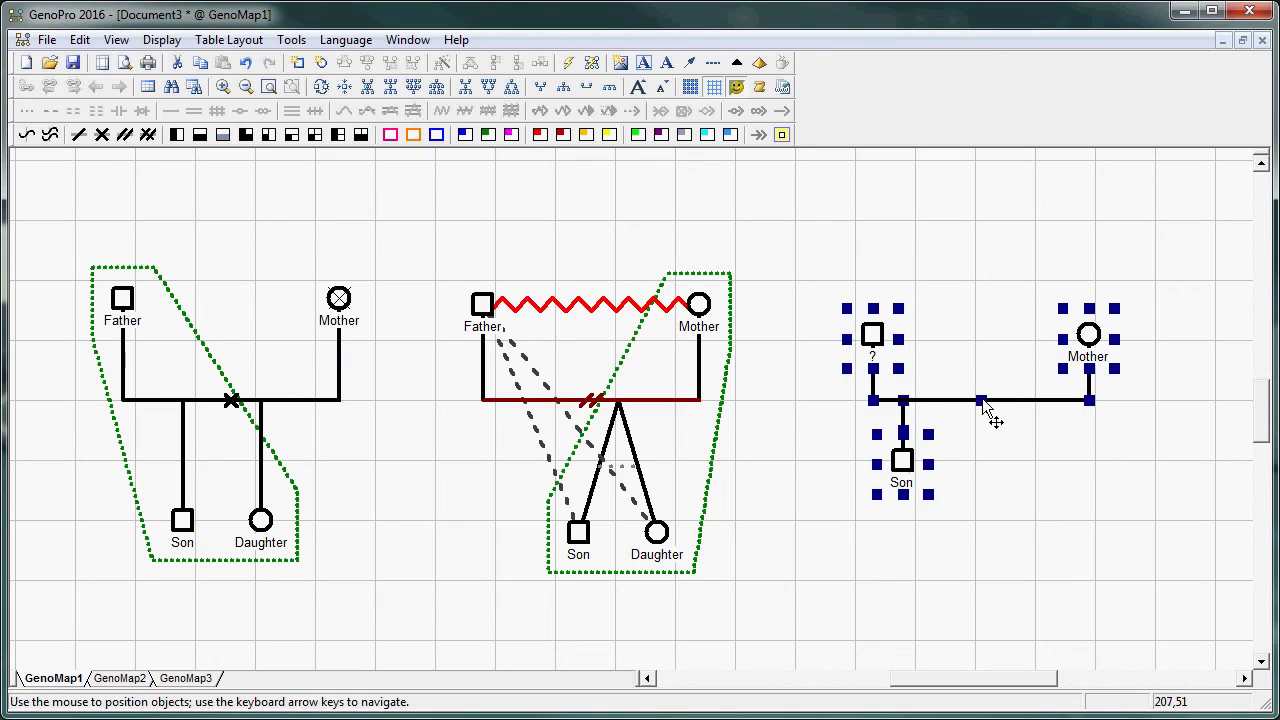
pyautogui.click(994, 402)
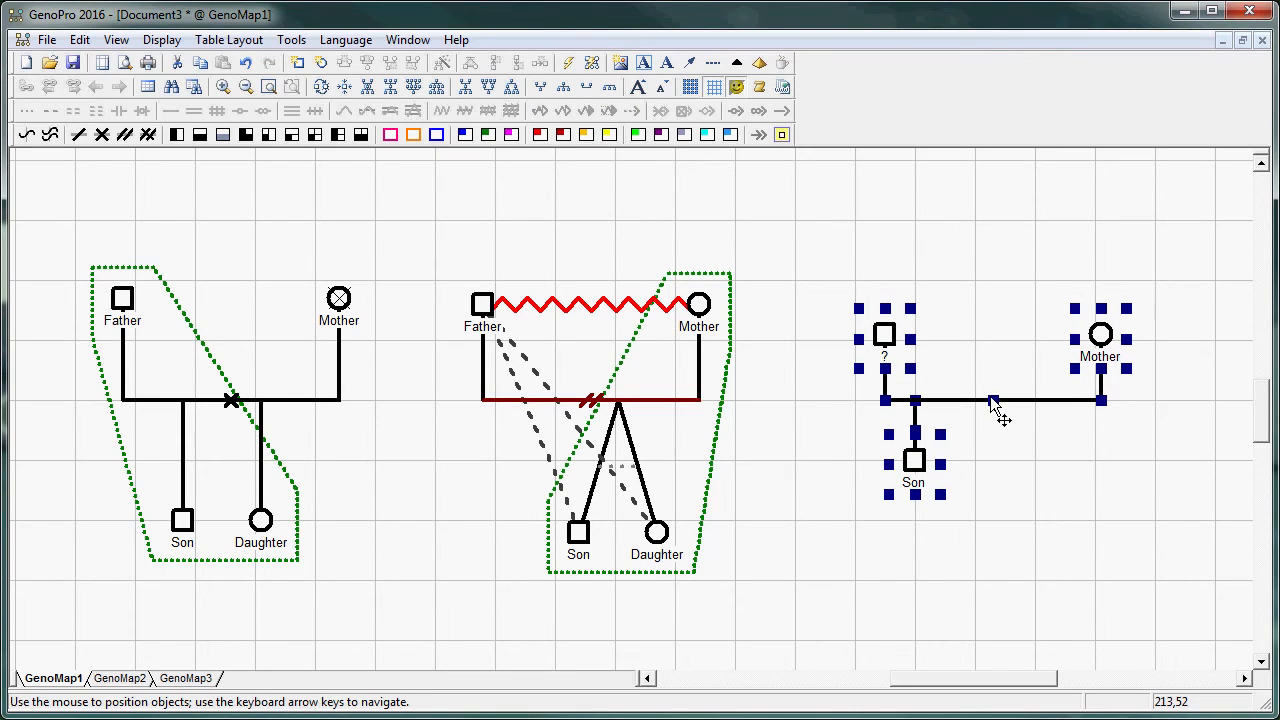
# Step: Move the third family's Son lower and further right, and raise both parents above their family line
pyautogui.click(1005, 524)
pyautogui.moveTo(914, 460); pyautogui.dragTo(1016, 520)
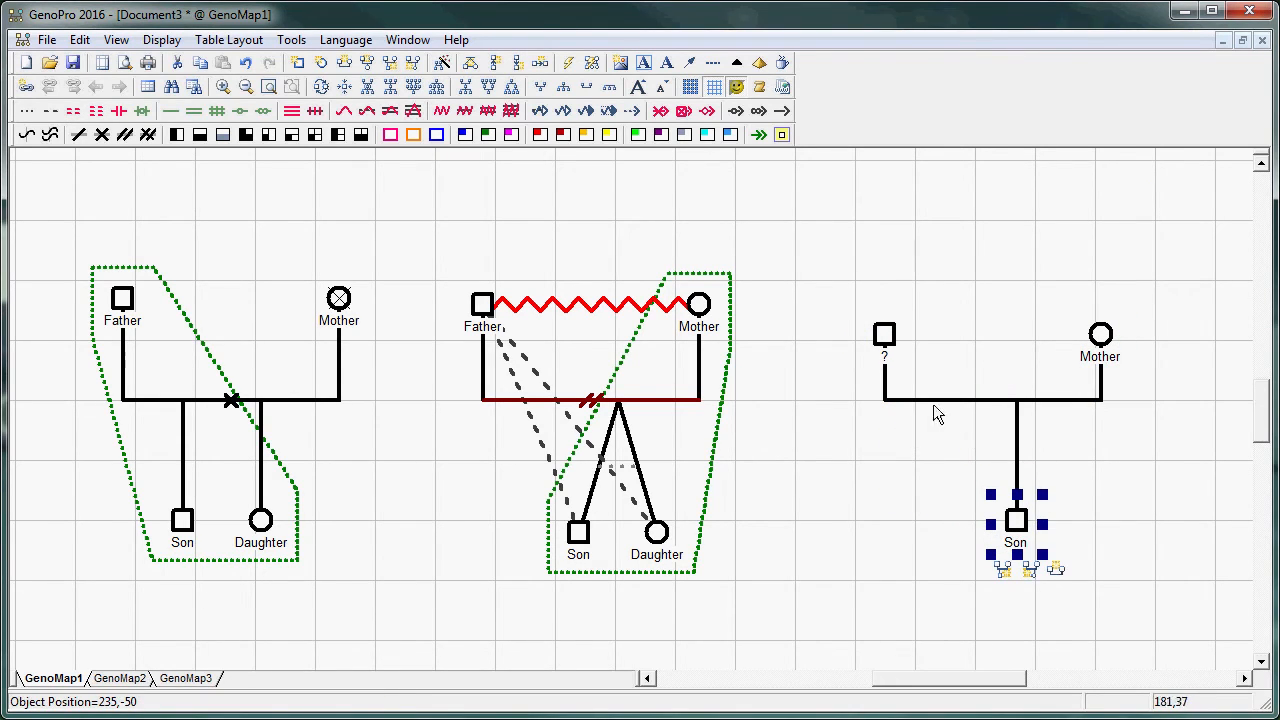
pyautogui.moveTo(848, 282); pyautogui.dragTo(1123, 377)
pyautogui.moveTo(1106, 324); pyautogui.dragTo(1100, 294)
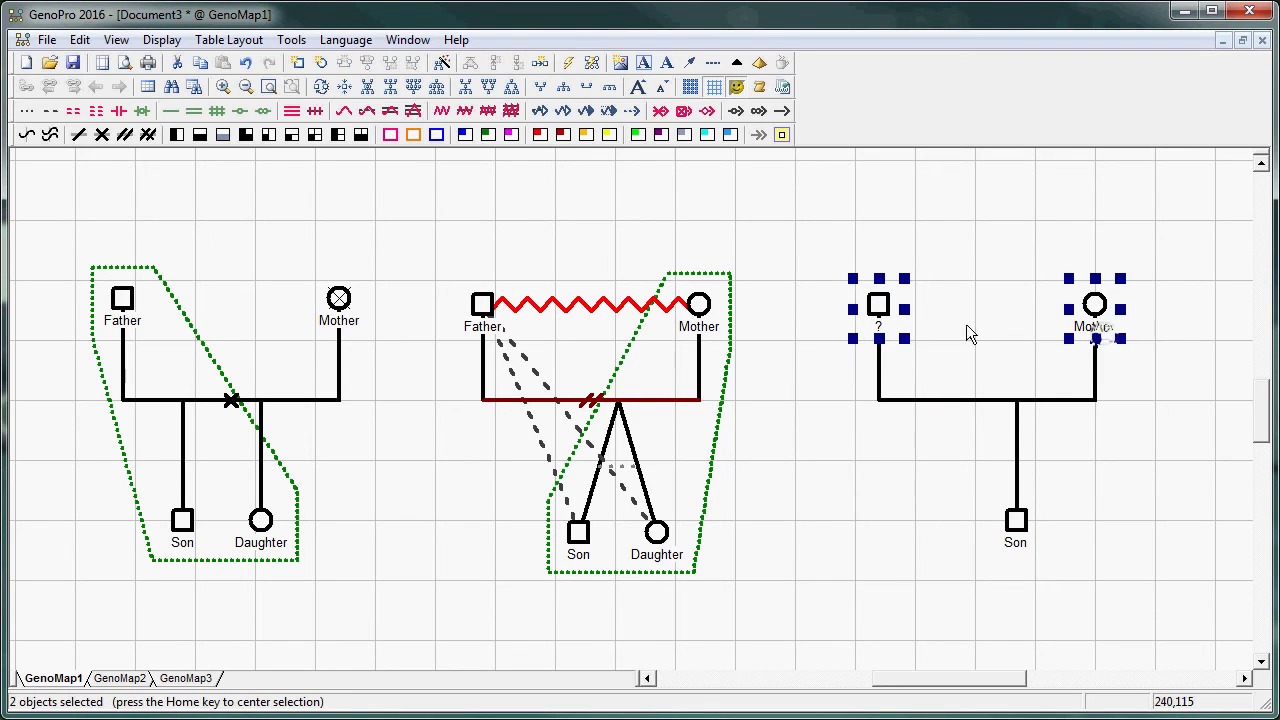
pyautogui.click(926, 430)
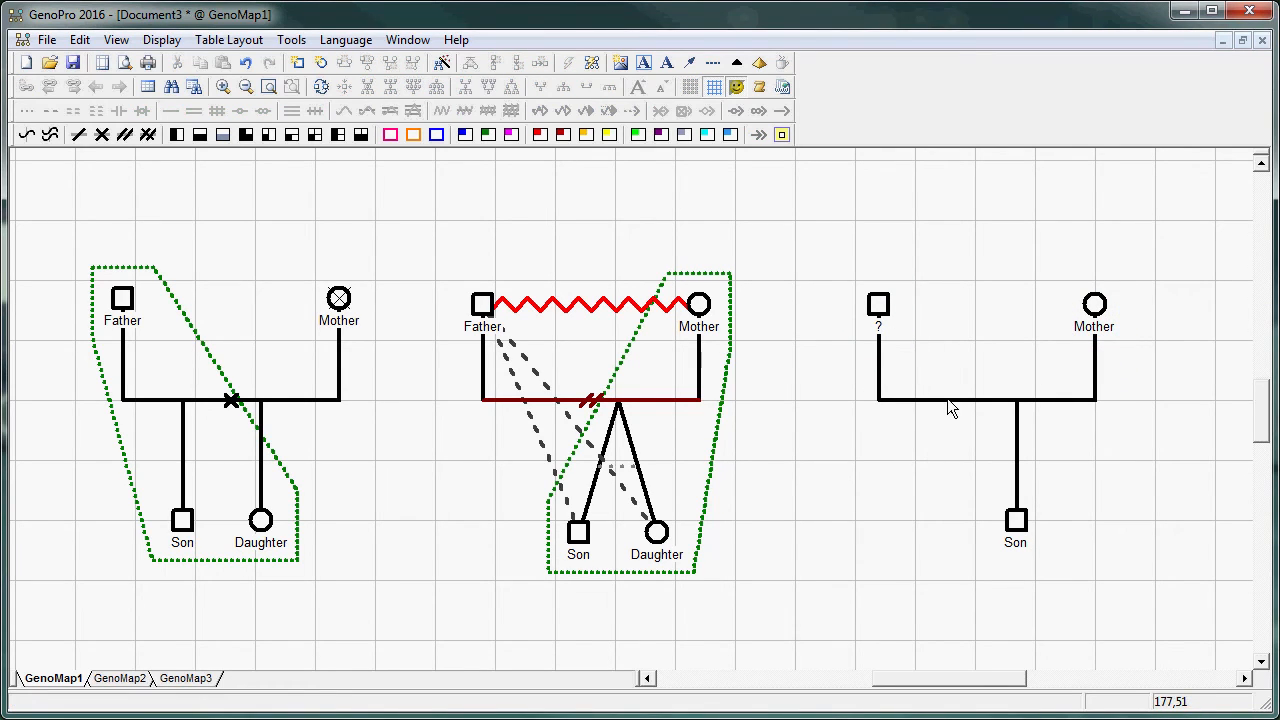
# Step: Set the relation of the third family's parents to Temporary relation / One night stand
pyautogui.doubleClick(950, 408)
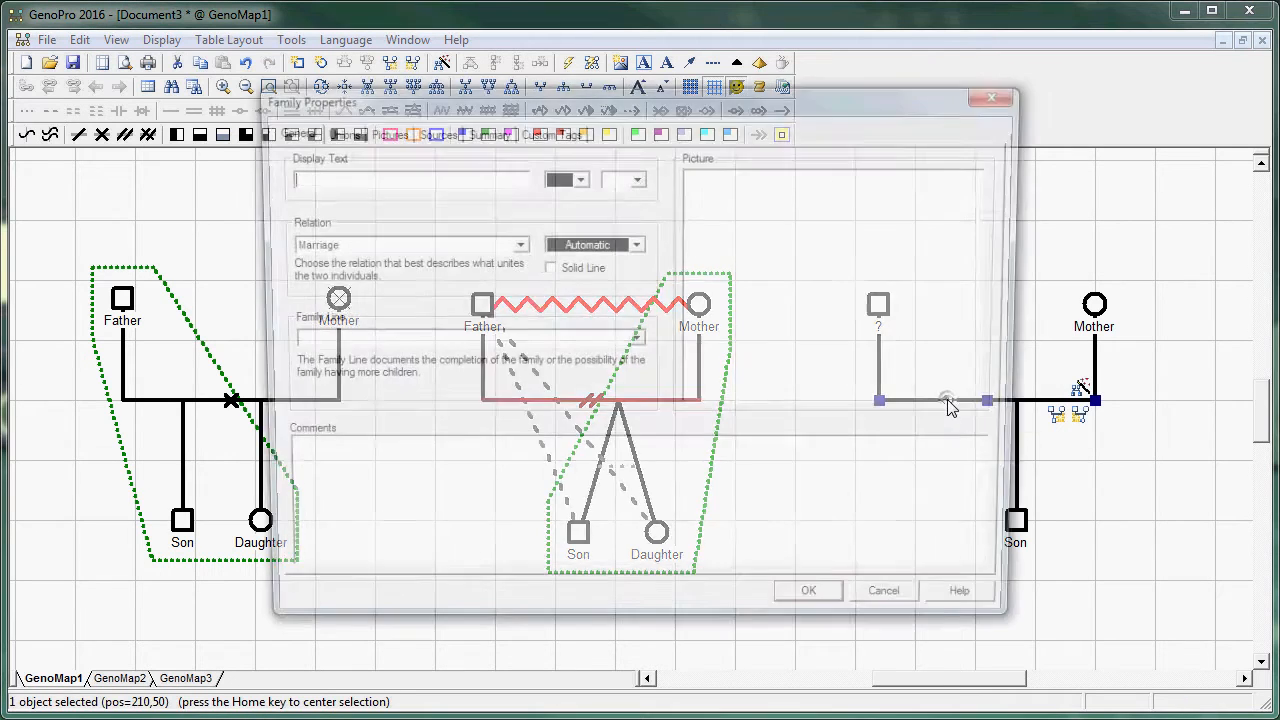
pyautogui.moveTo(615, 93); pyautogui.dragTo(611, 22)
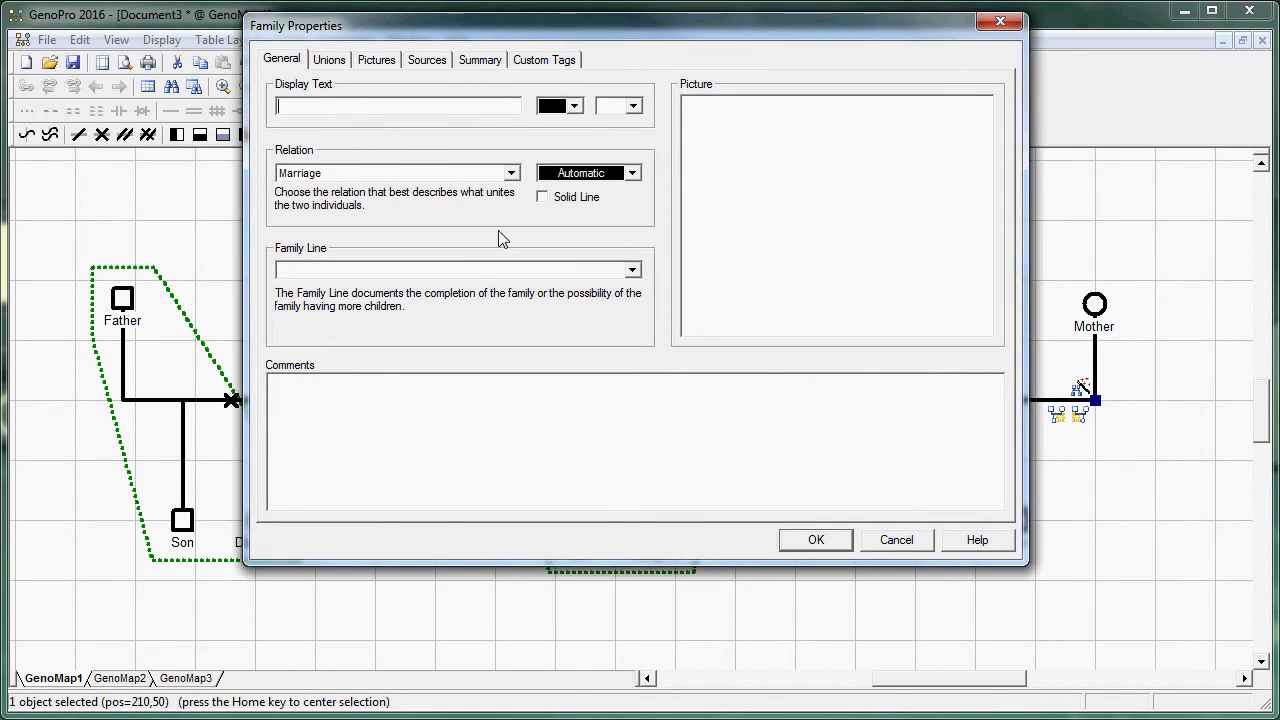
pyautogui.click(512, 175)
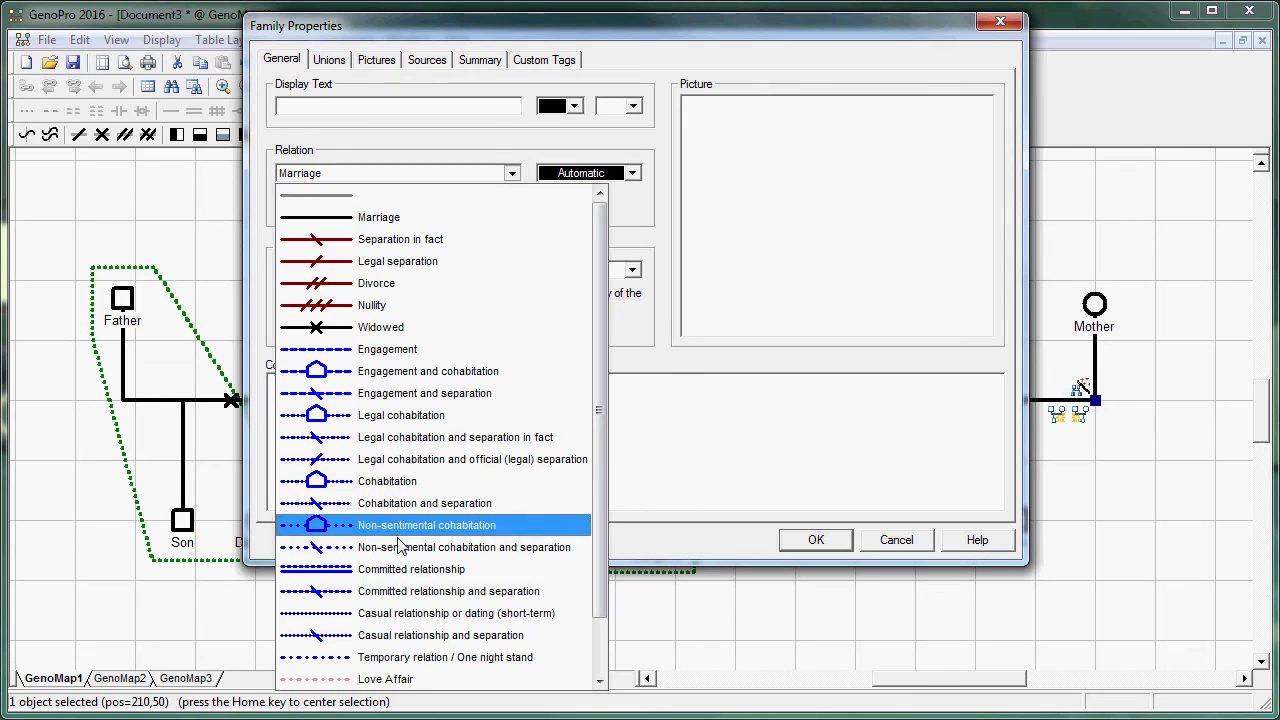
pyautogui.click(462, 657)
pyautogui.click(816, 540)
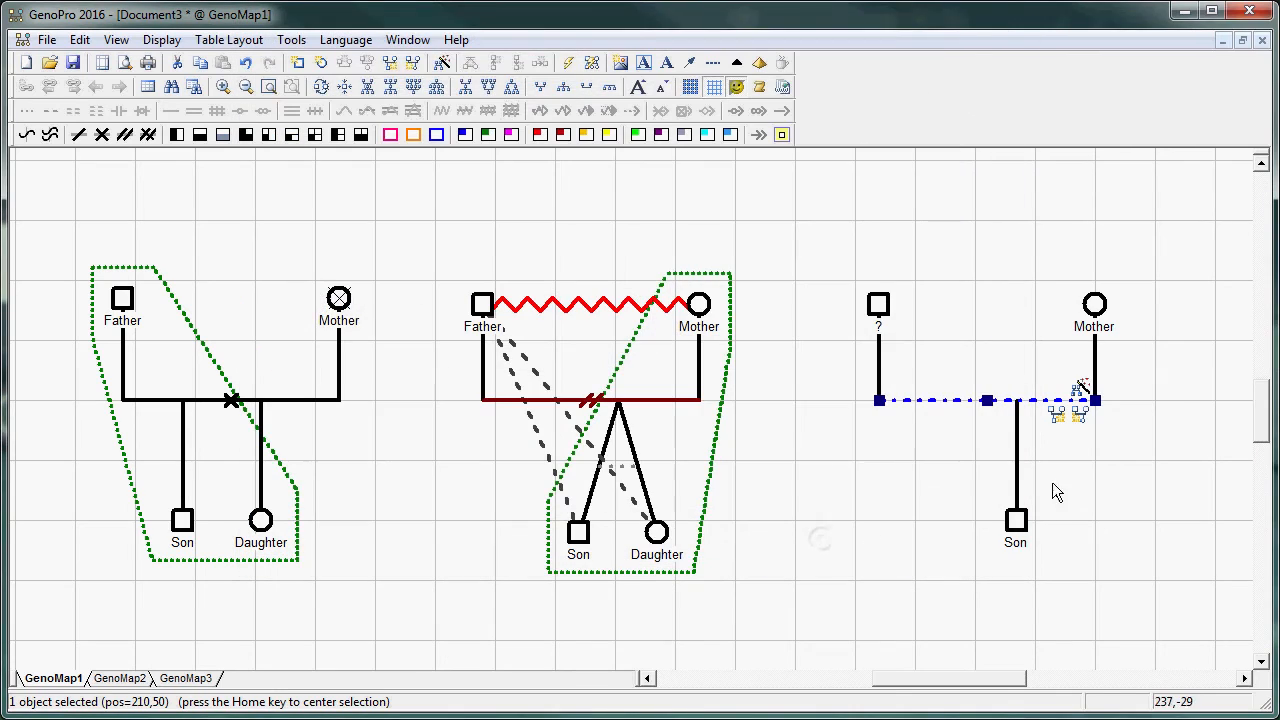
# Step: Create a new household enclosing the third family's Son and Mother
pyautogui.click(969, 517)
pyautogui.click(1020, 518)
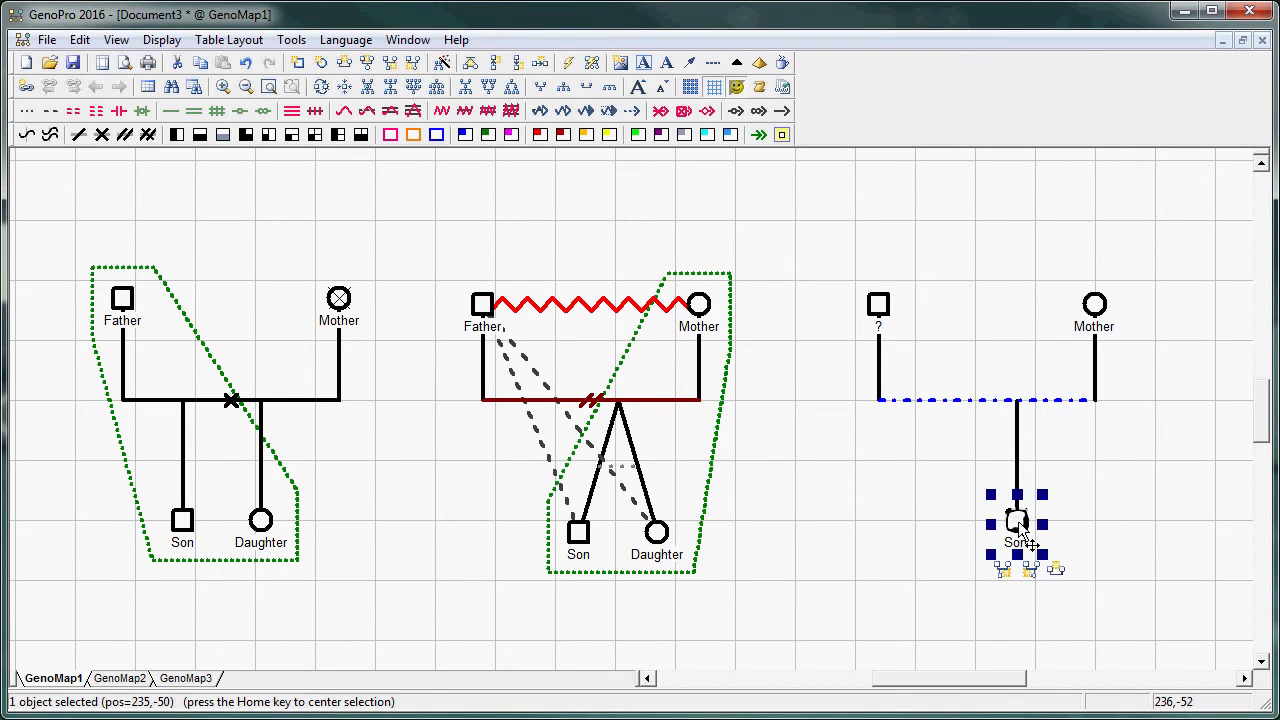
pyautogui.keyDown('ctrl'); pyautogui.click(1100, 316); pyautogui.keyUp('ctrl')
pyautogui.rightClick(1104, 315)
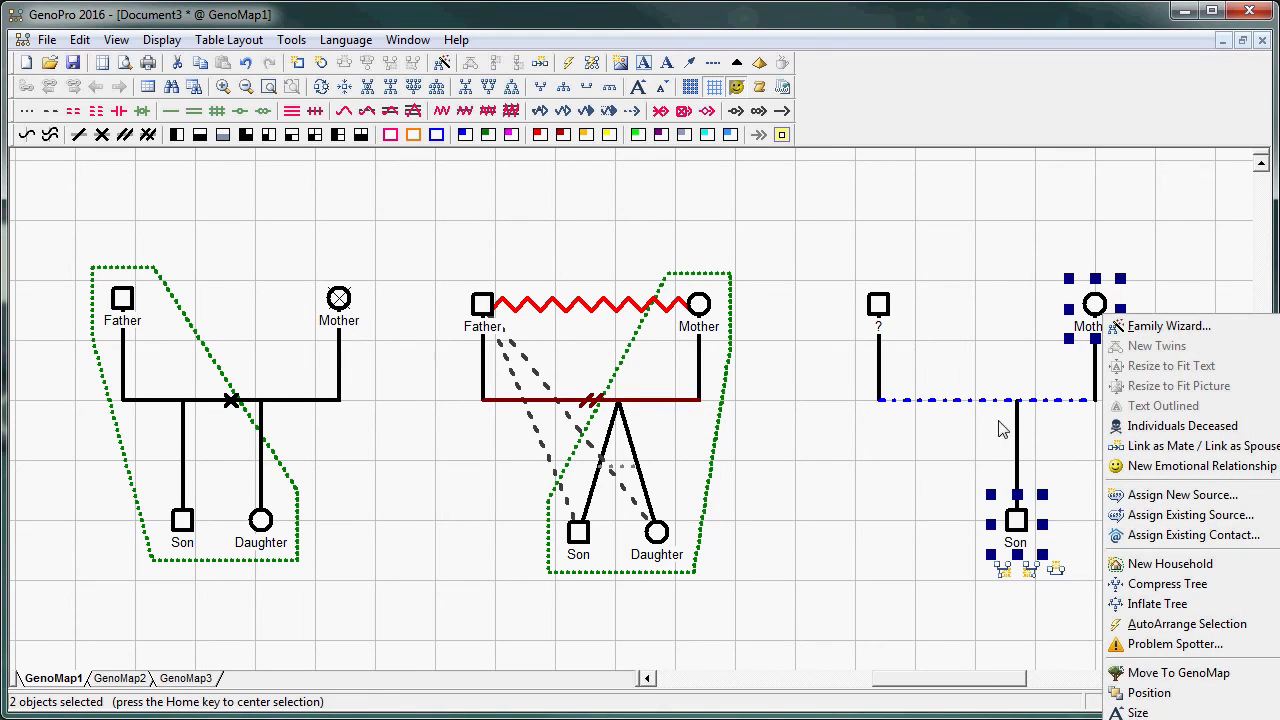
pyautogui.click(1152, 566)
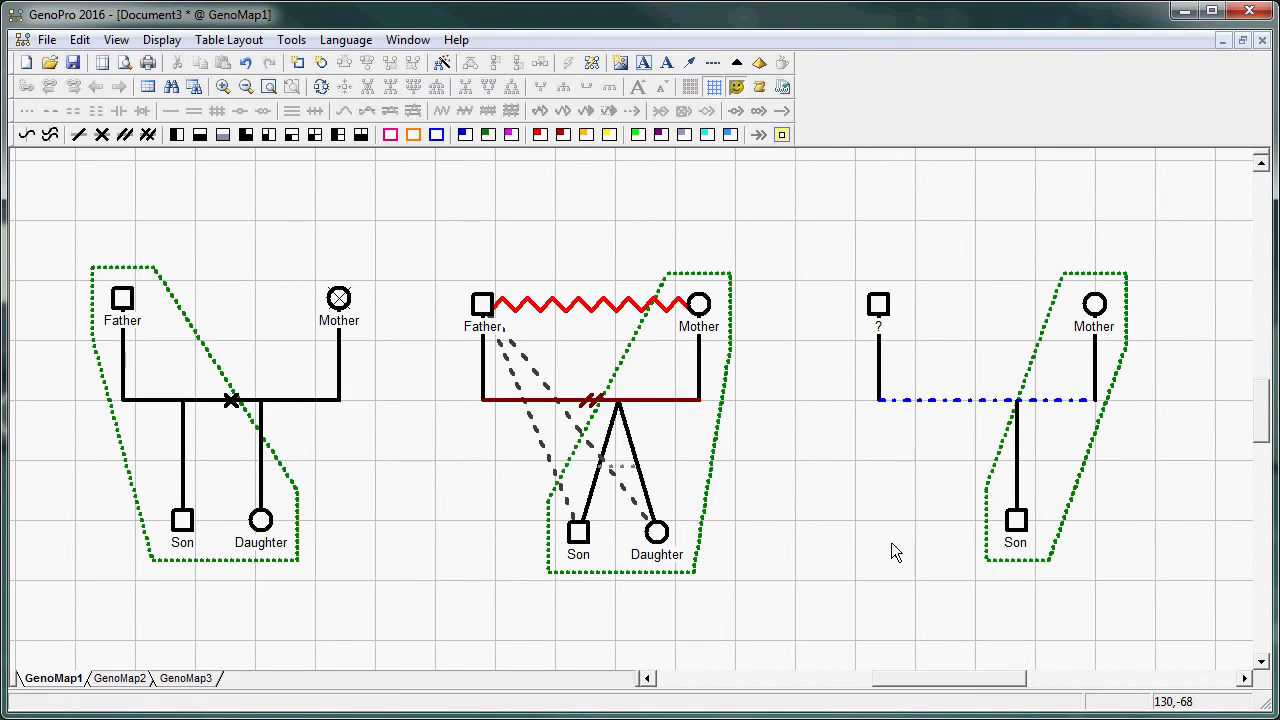
# Step: Add a Distant / Poor emotional relationship from the third family's Son to the father named ?
pyautogui.click(1016, 522)
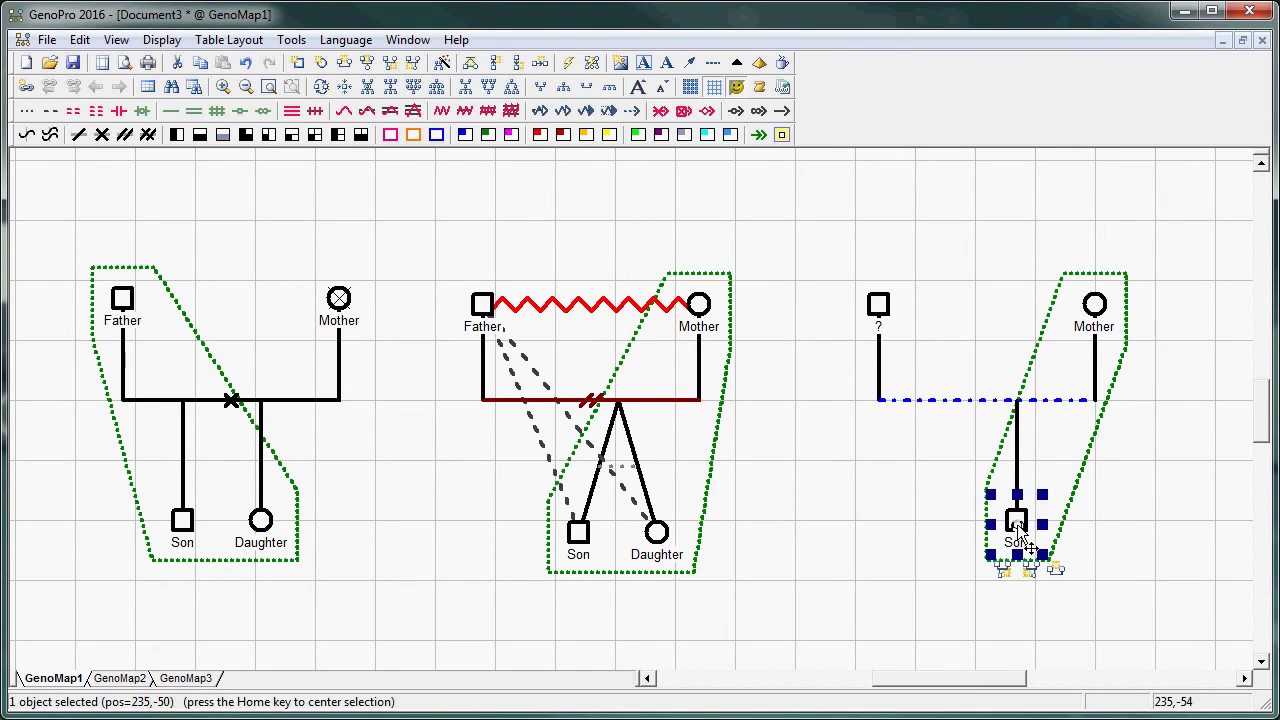
pyautogui.click(52, 111)
pyautogui.click(878, 304)
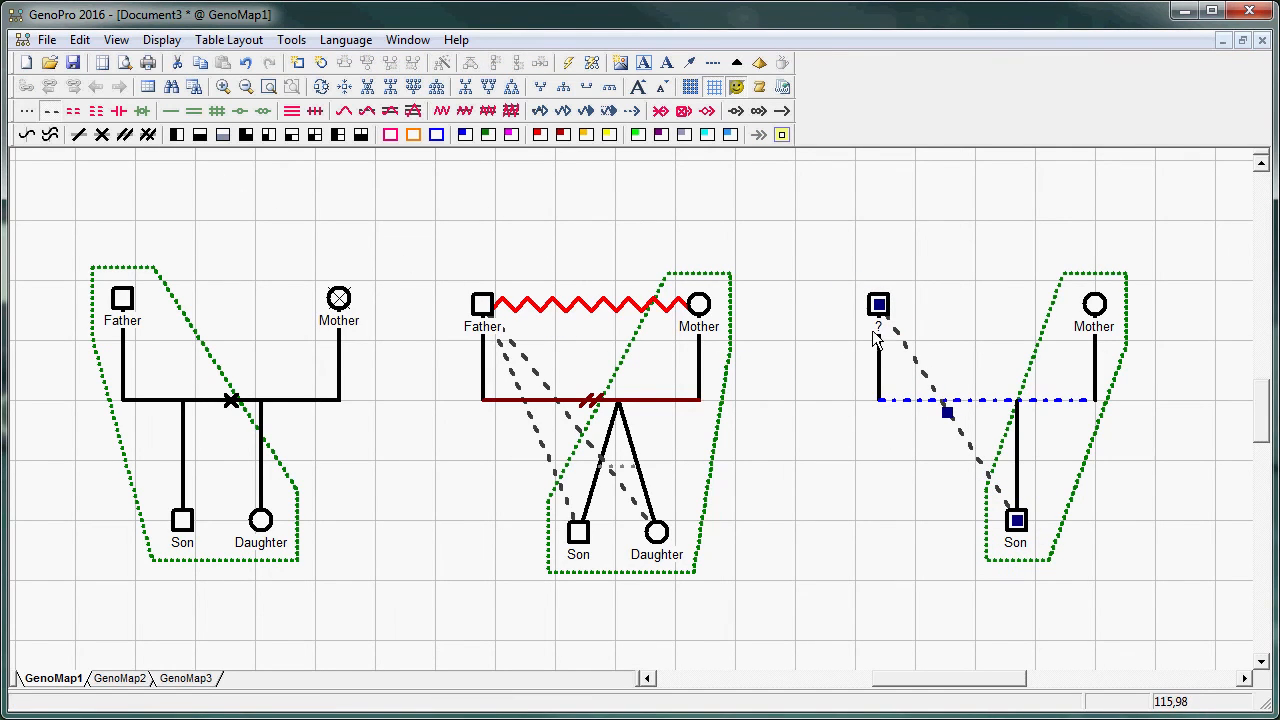
# Step: Change the emotional link between the third family's Son and the ? father to Never Met
pyautogui.doubleClick(970, 443)
pyautogui.moveTo(541, 96); pyautogui.dragTo(533, 50)
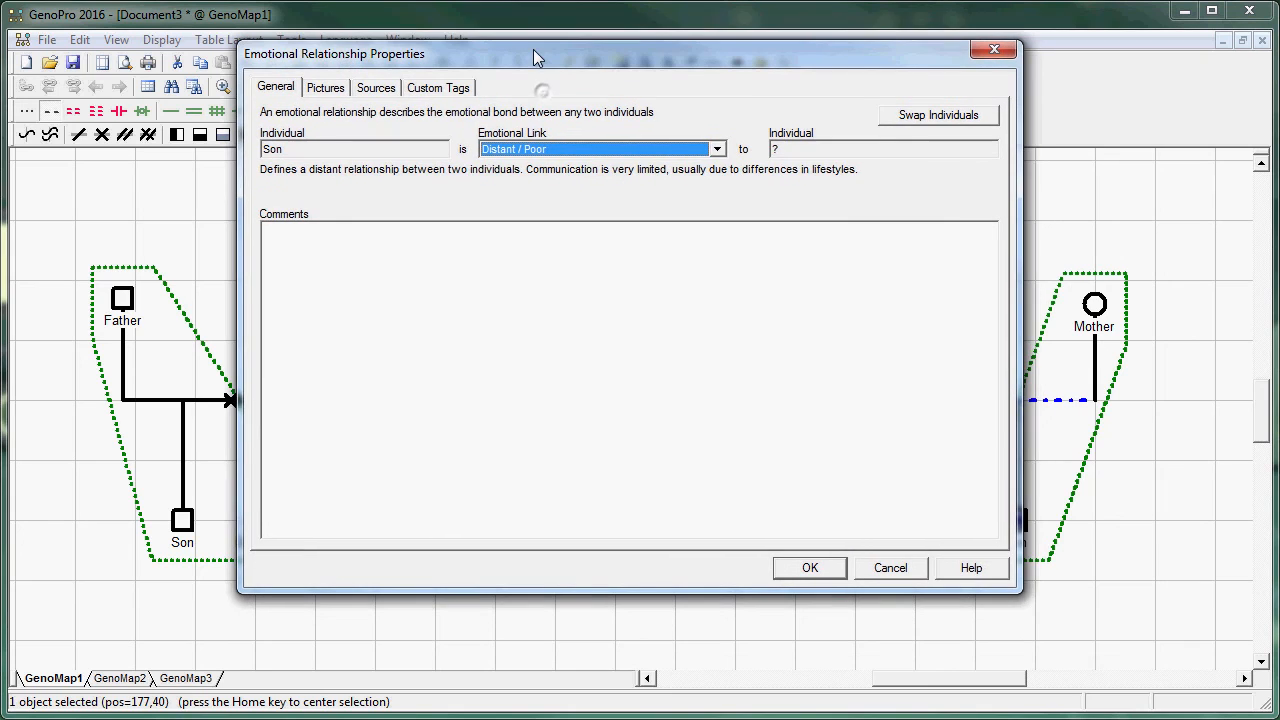
pyautogui.click(716, 150)
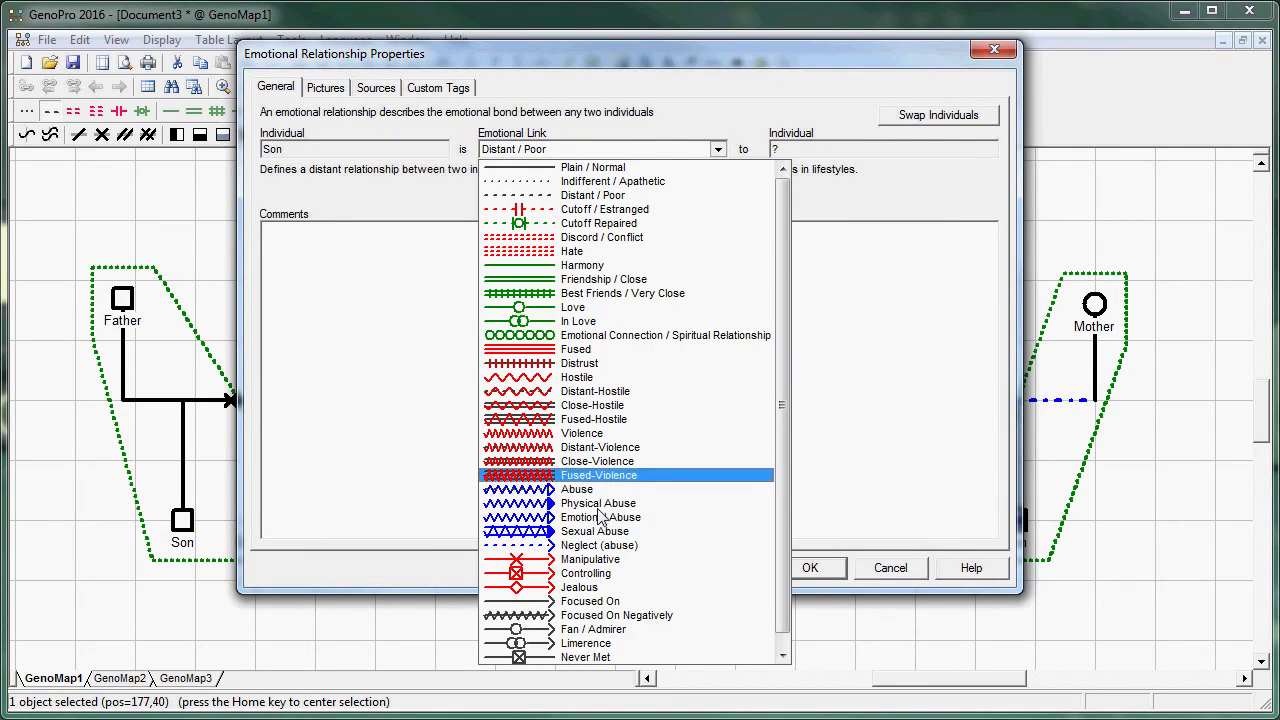
pyautogui.click(588, 658)
pyautogui.click(806, 567)
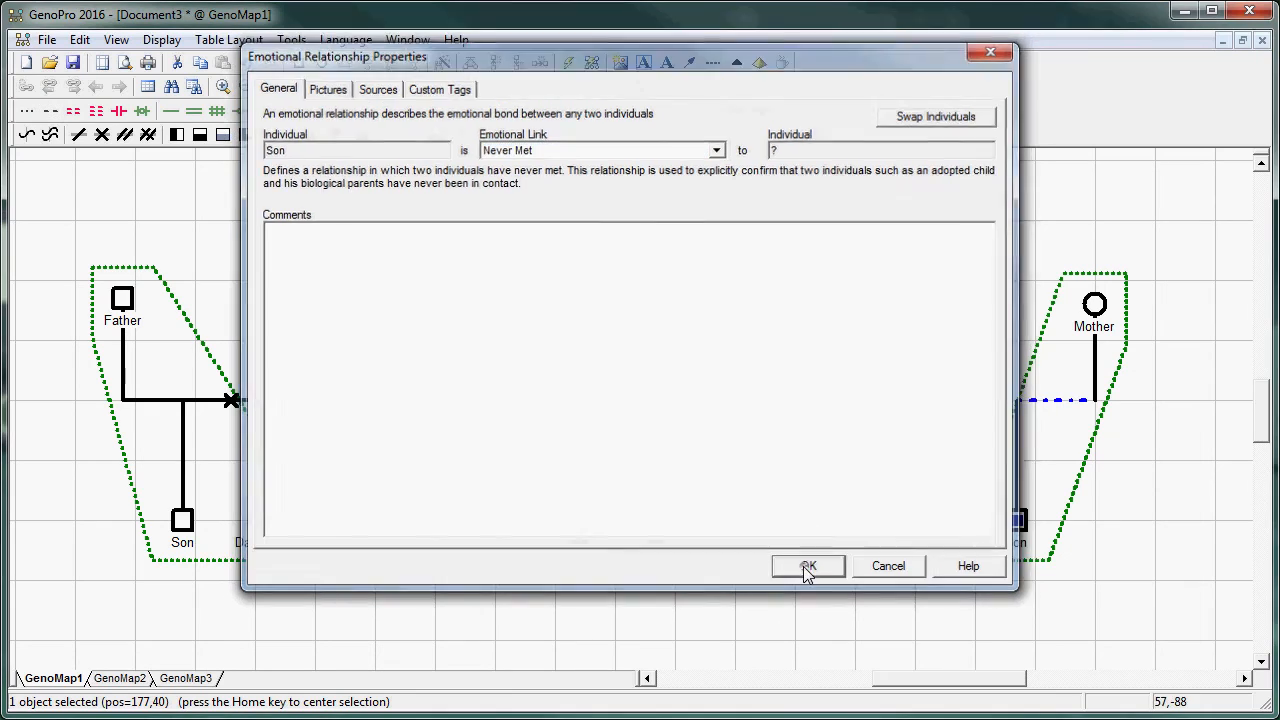
pyautogui.click(829, 390)
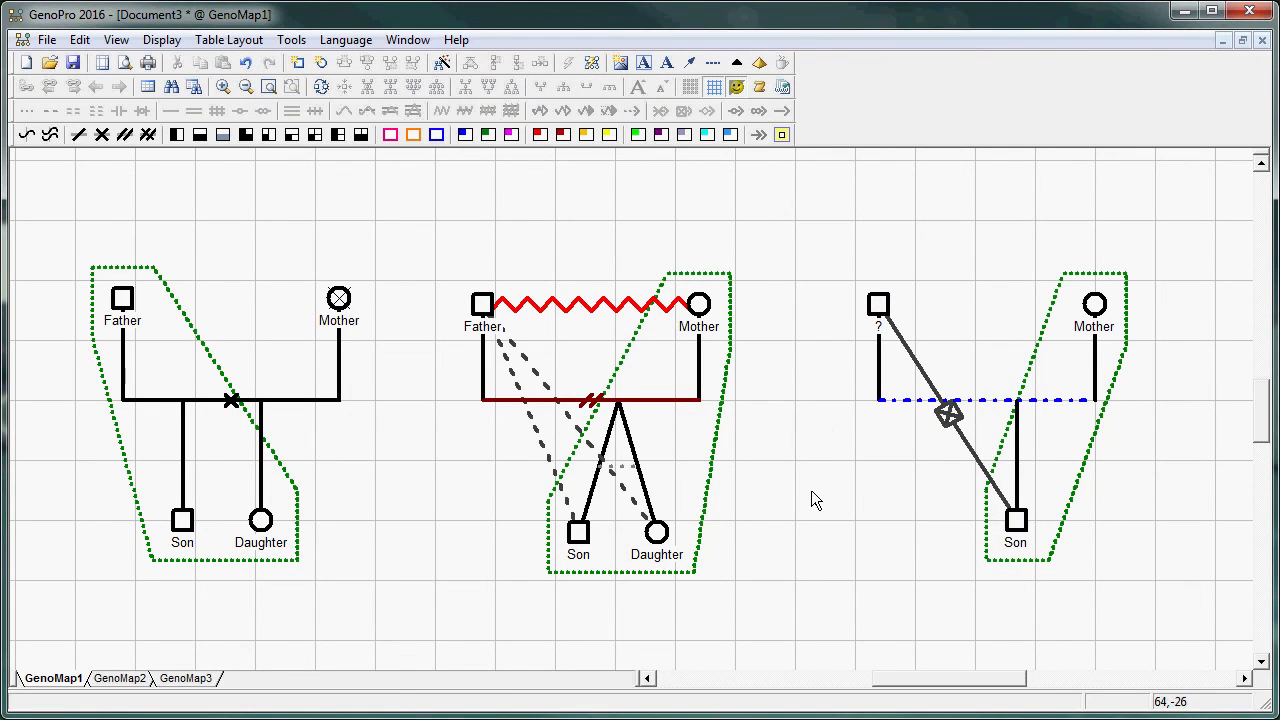